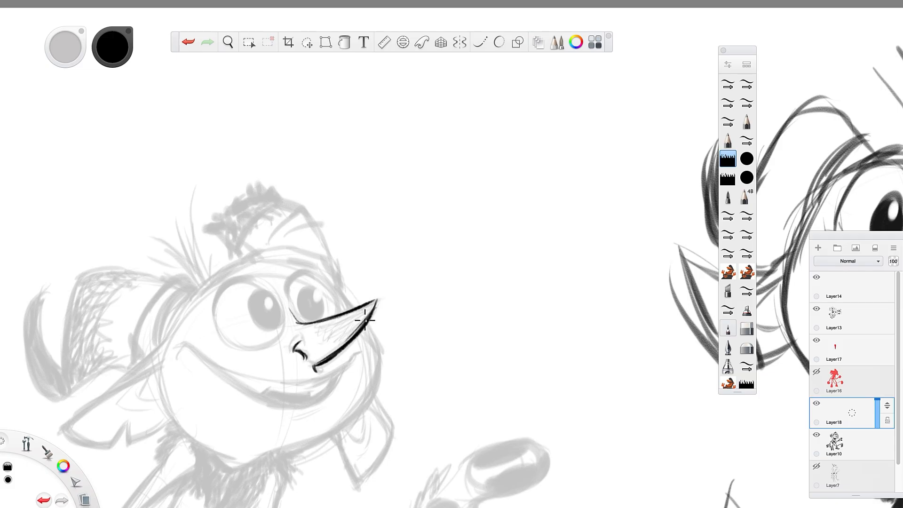
Ink shading lines on the pointed nose and draw both round eyes with black pupils and white highlights over the sketch.
drag(371, 303, 334, 331)
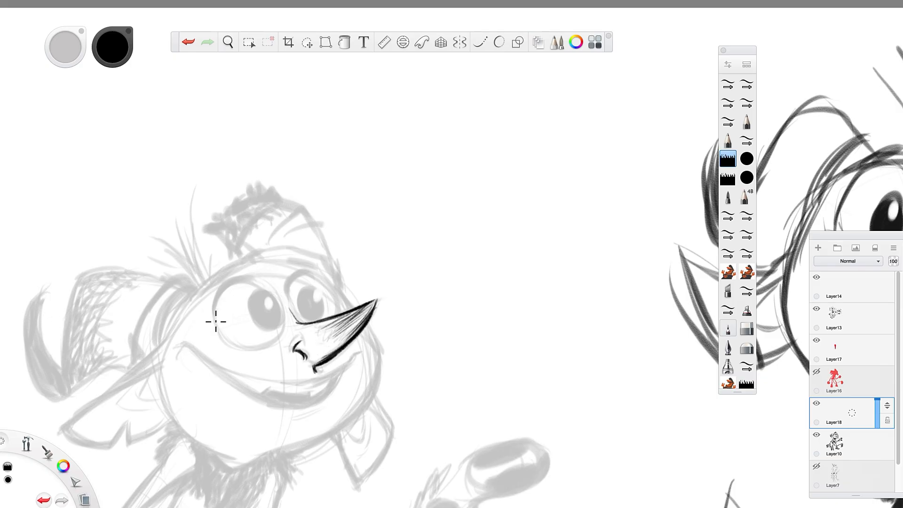
mouse_move(216, 321)
mouse_down()
mouse_move(227, 289)
mouse_move(278, 300)
mouse_move(283, 327)
mouse_move(263, 324)
mouse_move(233, 337)
mouse_move(213, 323)
mouse_move(241, 347)
mouse_move(253, 336)
mouse_move(237, 340)
mouse_move(266, 350)
mouse_up()
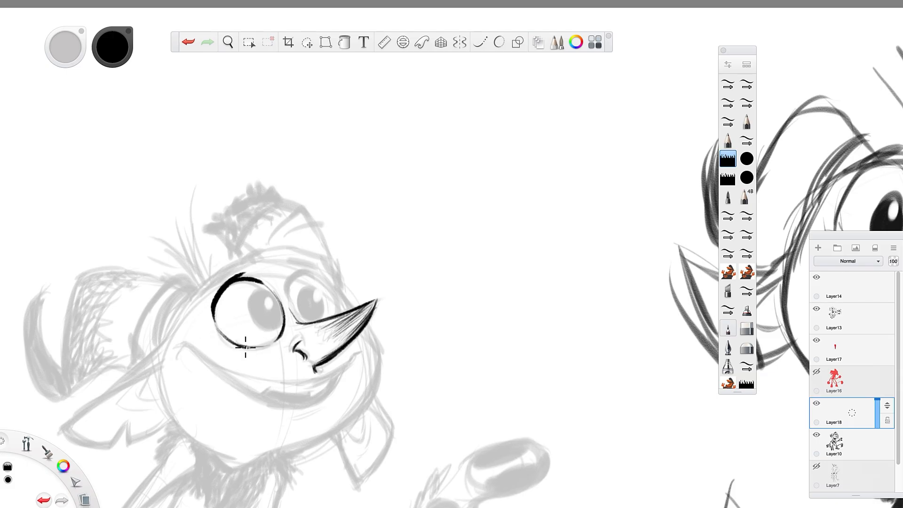
mouse_move(264, 294)
mouse_down()
mouse_move(263, 322)
mouse_move(241, 306)
mouse_move(256, 331)
mouse_move(268, 325)
mouse_move(263, 293)
mouse_move(309, 314)
mouse_move(292, 275)
mouse_move(289, 302)
mouse_move(315, 269)
mouse_move(292, 279)
mouse_move(315, 272)
mouse_move(330, 318)
mouse_move(318, 282)
mouse_move(290, 284)
mouse_move(292, 313)
mouse_move(288, 284)
mouse_move(303, 305)
mouse_move(302, 289)
mouse_move(295, 300)
mouse_move(308, 314)
mouse_move(309, 290)
mouse_move(262, 306)
mouse_up()
key(ctrl+z)
key(i)
click(361, 280)
key(i)
click(265, 311)
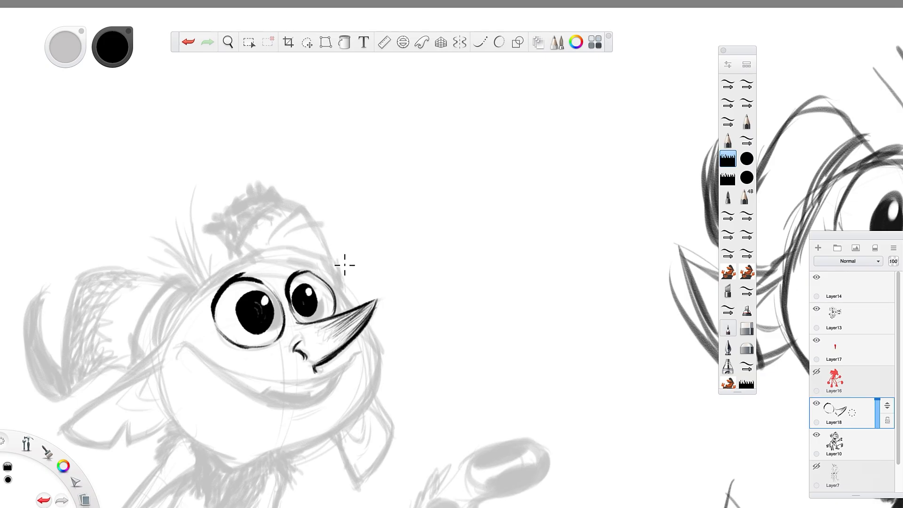
Ink the face contour from beside the far eye around the cheek and along the jaw to the chin.
drag(329, 276, 382, 361)
mouse_move(365, 326)
mouse_down()
mouse_move(375, 374)
mouse_move(379, 360)
mouse_move(360, 404)
mouse_move(377, 380)
mouse_move(339, 426)
mouse_up()
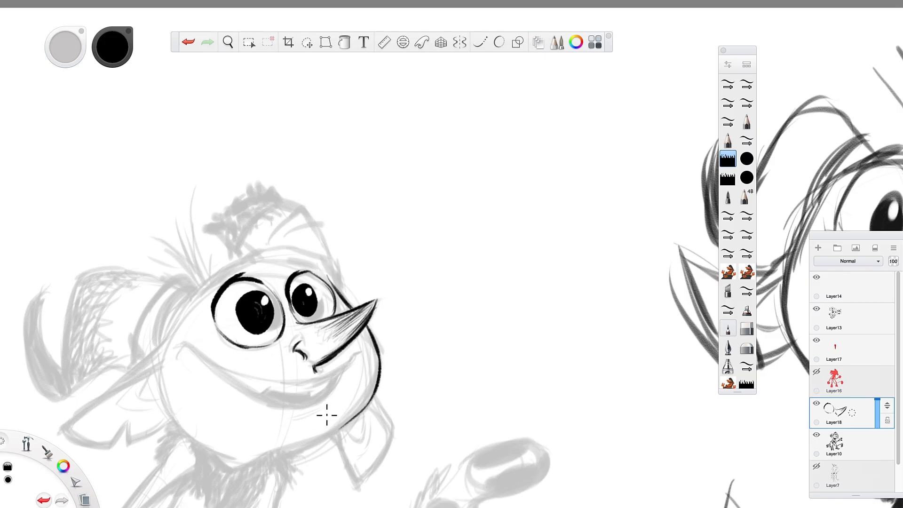
mouse_move(376, 399)
mouse_down()
mouse_move(272, 459)
mouse_move(350, 421)
mouse_move(245, 466)
mouse_move(328, 433)
mouse_move(244, 464)
mouse_up()
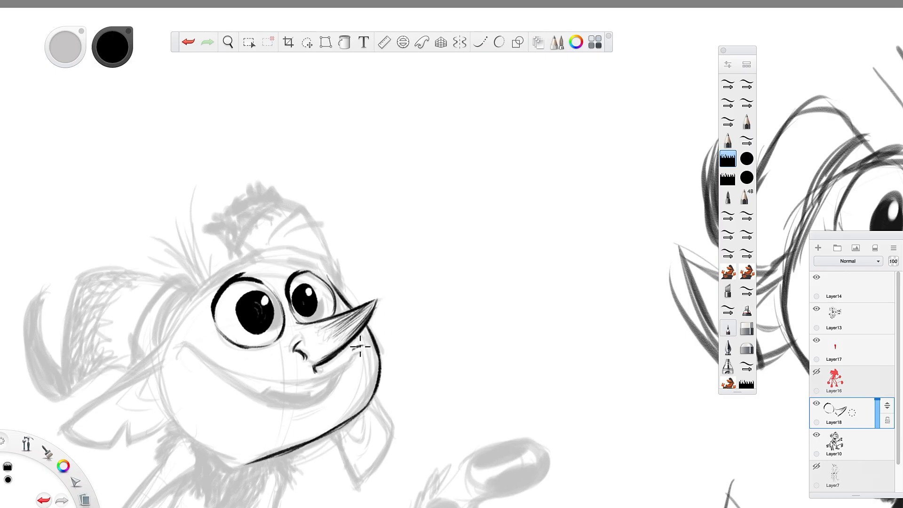
Ink the wide grin with its corner creases, upper lip line, pointed teeth and lower lip curve.
drag(360, 347, 334, 374)
mouse_move(178, 340)
mouse_down()
mouse_move(283, 385)
mouse_move(353, 361)
mouse_up()
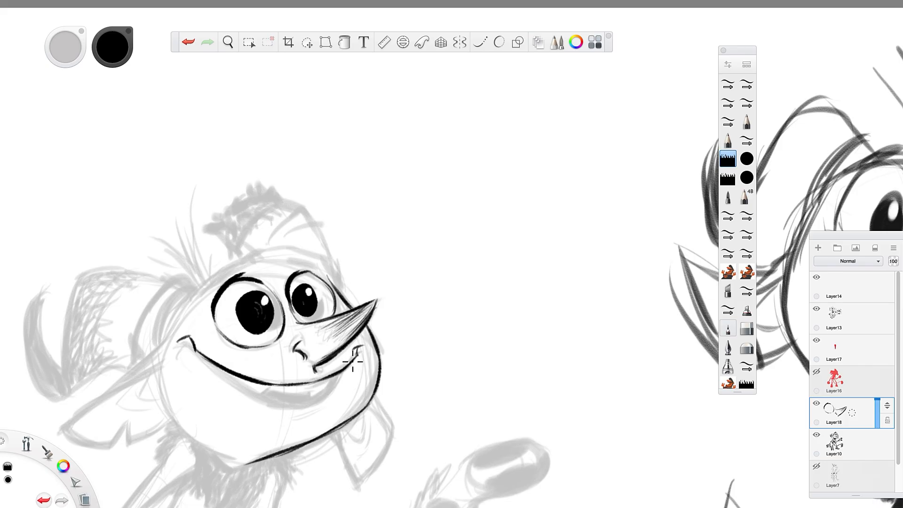
mouse_move(239, 378)
mouse_down()
mouse_move(257, 392)
mouse_move(243, 374)
mouse_move(289, 395)
mouse_move(279, 391)
mouse_move(315, 397)
mouse_up()
drag(349, 365, 310, 411)
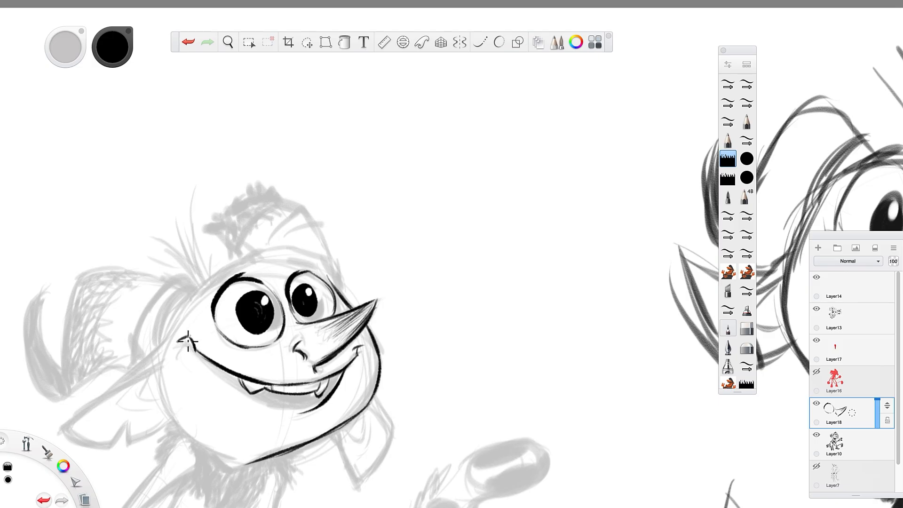
mouse_move(188, 341)
mouse_down()
mouse_move(202, 364)
mouse_move(270, 414)
mouse_up()
mouse_move(214, 375)
mouse_down()
mouse_move(282, 415)
mouse_move(253, 406)
mouse_move(300, 412)
mouse_up()
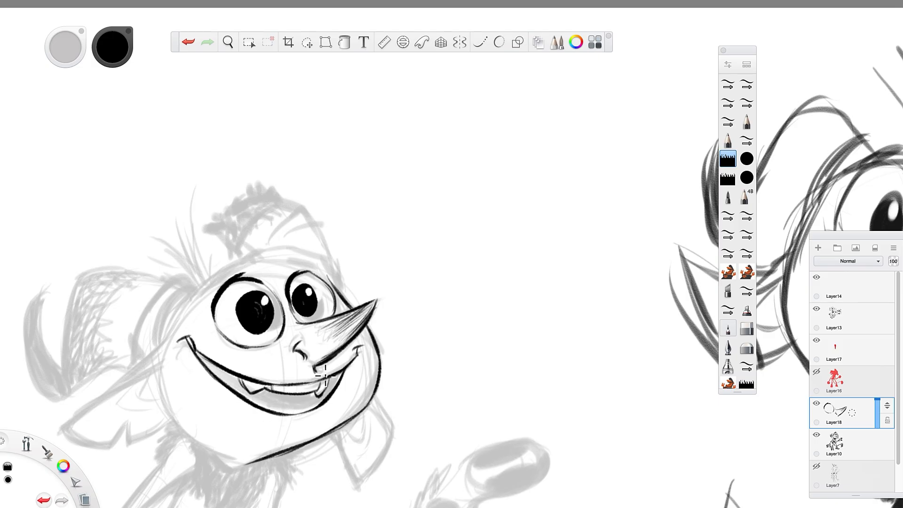
Draw a curved facial centre line from brow to chin on a new layer, hide that layer, and reselect Layer18.
click(820, 249)
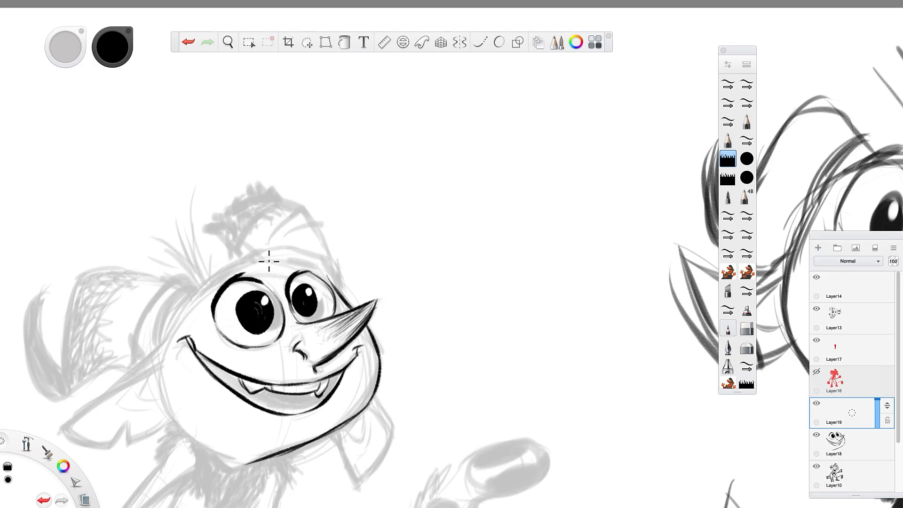
drag(262, 258, 287, 300)
mouse_move(314, 375)
mouse_down()
mouse_move(293, 422)
mouse_move(246, 460)
mouse_up()
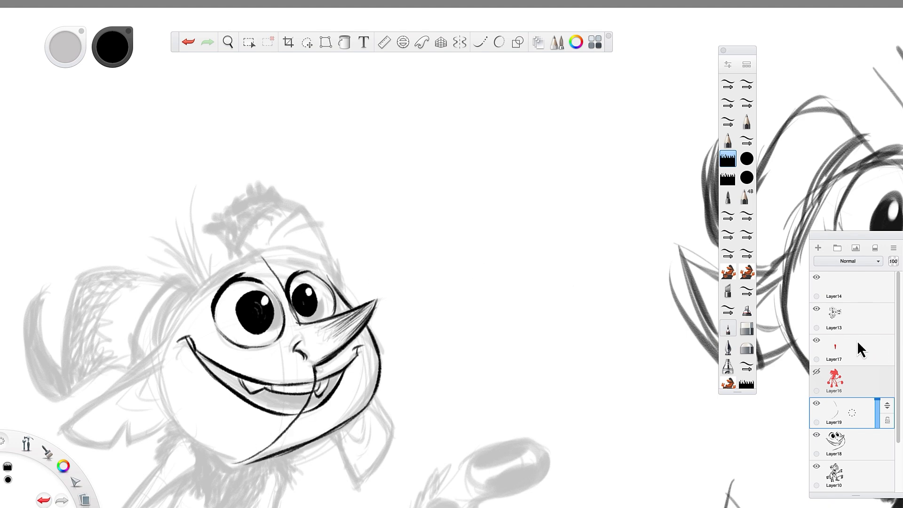
click(816, 403)
click(849, 430)
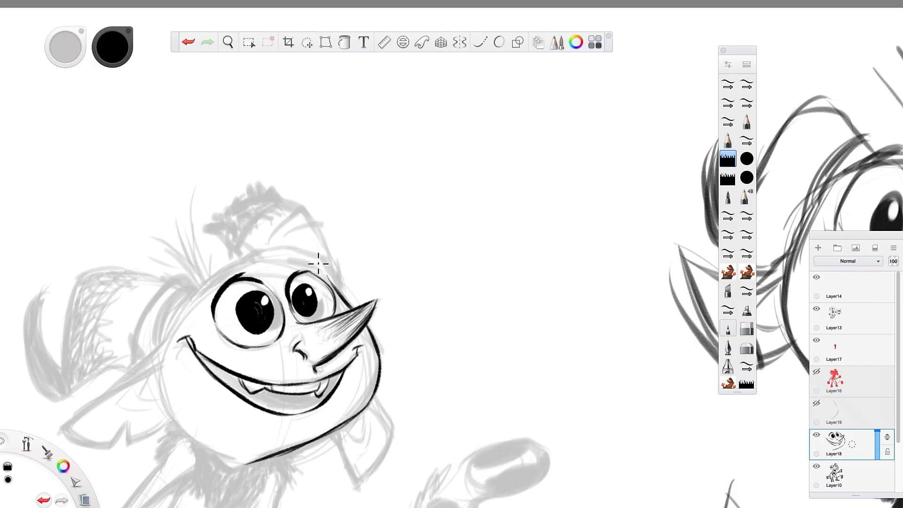
Ink the eyebrows and forehead curve, and outline the broken horn with its jagged tip.
mouse_move(301, 263)
mouse_down()
mouse_move(285, 259)
mouse_move(309, 259)
mouse_up()
mouse_move(214, 283)
mouse_down()
mouse_move(206, 292)
mouse_move(231, 268)
mouse_up()
mouse_move(187, 296)
mouse_down()
mouse_move(235, 258)
mouse_move(205, 281)
mouse_move(253, 255)
mouse_move(215, 271)
mouse_move(287, 257)
mouse_move(235, 263)
mouse_move(256, 246)
mouse_move(249, 253)
mouse_move(317, 245)
mouse_move(301, 253)
mouse_move(338, 281)
mouse_move(304, 198)
mouse_move(316, 226)
mouse_move(265, 188)
mouse_move(241, 203)
mouse_move(228, 232)
mouse_move(213, 231)
mouse_move(234, 254)
mouse_move(218, 226)
mouse_move(224, 231)
mouse_move(218, 225)
mouse_move(257, 190)
mouse_move(261, 185)
mouse_up()
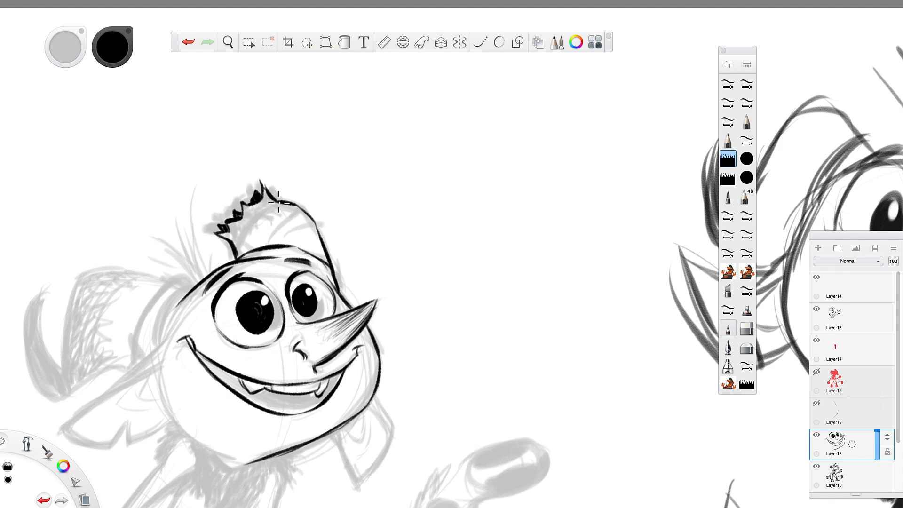
Add curved ridge lines to the broken horn and ink the rounded base of the large bent horn.
mouse_move(236, 249)
mouse_down()
mouse_move(246, 226)
mouse_move(281, 204)
mouse_up()
mouse_move(258, 261)
mouse_down()
mouse_move(253, 237)
mouse_move(268, 217)
mouse_move(311, 214)
mouse_up()
drag(285, 244, 318, 236)
drag(338, 282, 346, 301)
mouse_move(196, 282)
mouse_down()
mouse_move(157, 294)
mouse_move(136, 333)
mouse_move(154, 296)
mouse_move(137, 357)
mouse_up()
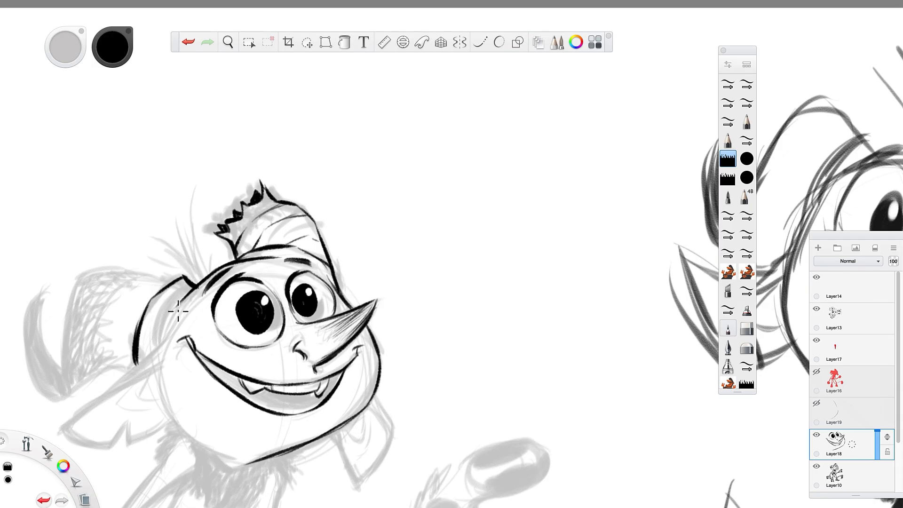
drag(191, 288, 158, 345)
Fill the mouth interior with black strokes, leaving the teeth and tongue area unfilled.
mouse_move(361, 452)
mouse_down()
mouse_move(365, 470)
mouse_move(529, 392)
mouse_up()
drag(432, 337, 486, 348)
drag(374, 288, 407, 311)
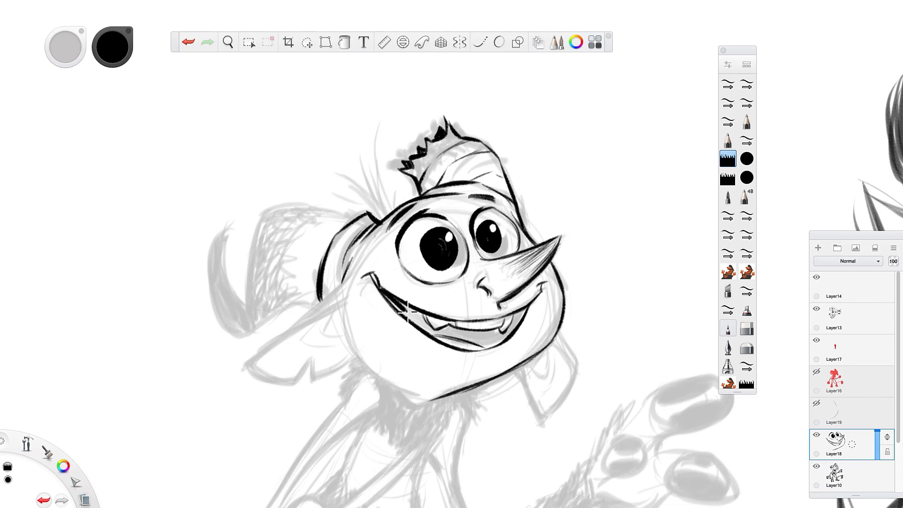
mouse_move(375, 281)
mouse_down()
mouse_move(423, 325)
mouse_move(436, 319)
mouse_move(427, 333)
mouse_move(419, 325)
mouse_move(499, 337)
mouse_move(525, 310)
mouse_move(492, 345)
mouse_move(446, 333)
mouse_move(482, 340)
mouse_up()
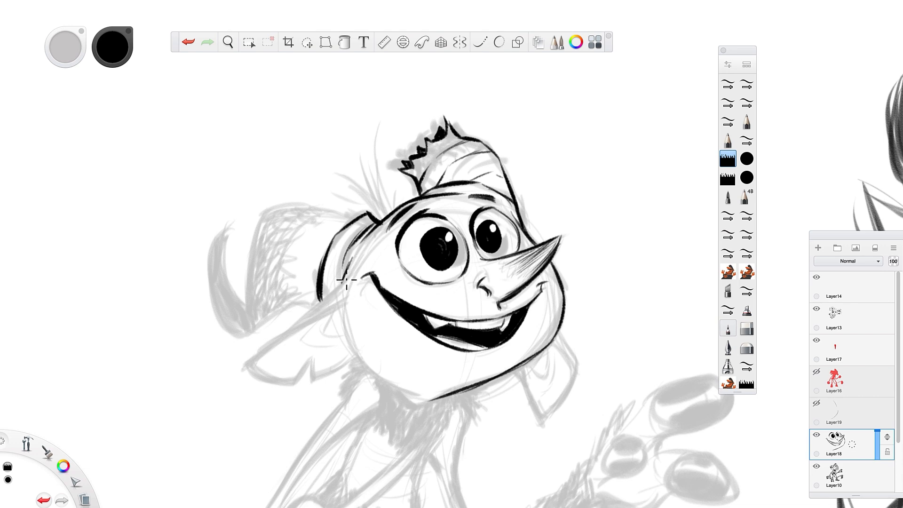
Ink the near pointed ear with its notch and inner folds, plus the adjoining cheek and jaw line.
mouse_move(279, 333)
mouse_down()
mouse_move(247, 365)
mouse_move(292, 381)
mouse_move(270, 381)
mouse_move(295, 381)
mouse_move(312, 363)
mouse_move(312, 378)
mouse_move(353, 357)
mouse_up()
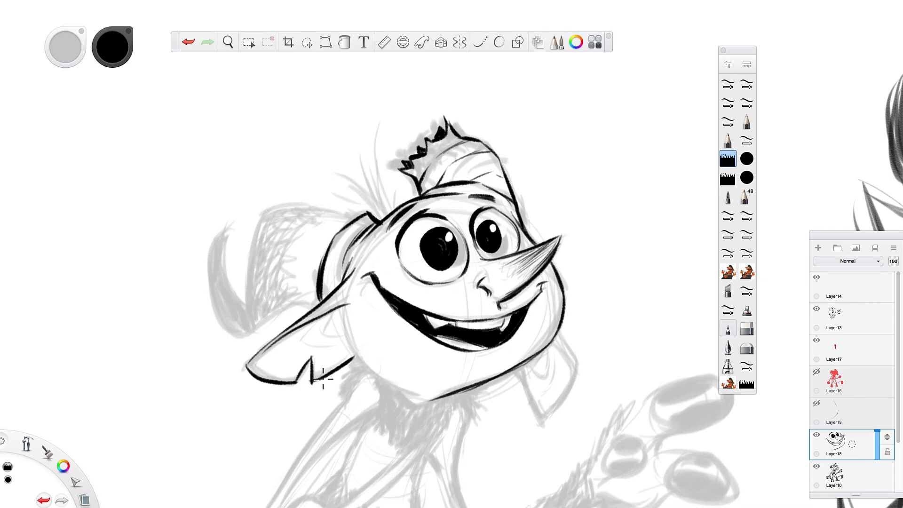
mouse_move(344, 308)
mouse_down()
mouse_move(354, 351)
mouse_move(344, 335)
mouse_move(377, 372)
mouse_up()
drag(345, 335, 394, 388)
mouse_move(336, 309)
mouse_down()
mouse_move(324, 333)
mouse_move(333, 338)
mouse_move(344, 307)
mouse_move(312, 334)
mouse_up()
drag(311, 334, 333, 351)
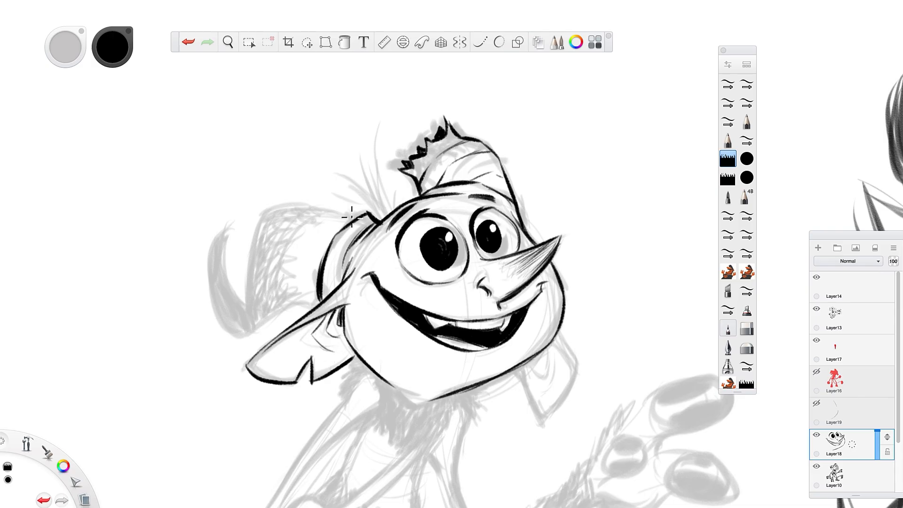
Ink the outline of the large bent horn up to its pointed tip and add ridge lines across it.
mouse_move(352, 217)
mouse_down()
mouse_move(263, 209)
mouse_move(249, 287)
mouse_up()
mouse_move(252, 216)
mouse_down()
mouse_move(248, 308)
mouse_move(237, 316)
mouse_move(222, 271)
mouse_move(226, 243)
mouse_move(208, 282)
mouse_move(244, 346)
mouse_move(319, 293)
mouse_move(273, 299)
mouse_up()
drag(274, 210, 254, 248)
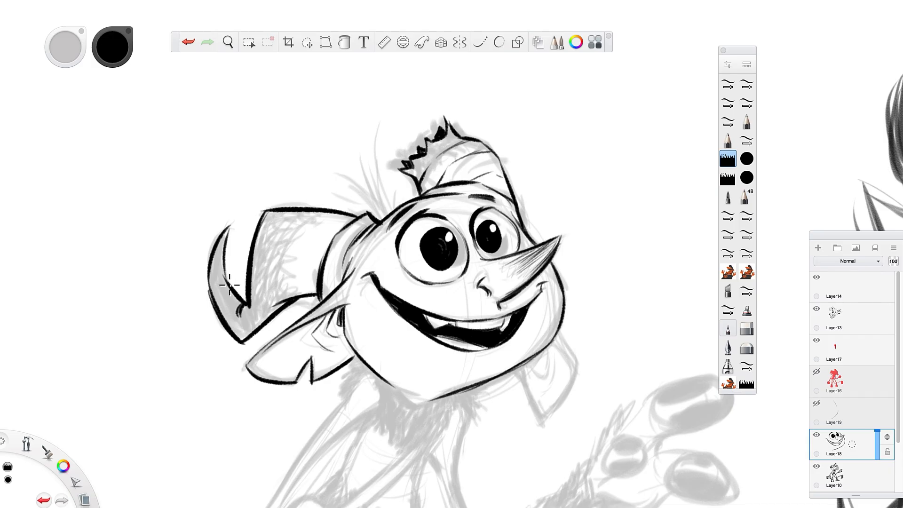
mouse_move(303, 223)
mouse_down()
mouse_move(292, 249)
mouse_move(303, 275)
mouse_up()
drag(302, 274, 308, 296)
mouse_move(295, 212)
mouse_down()
mouse_move(267, 249)
mouse_move(287, 295)
mouse_up()
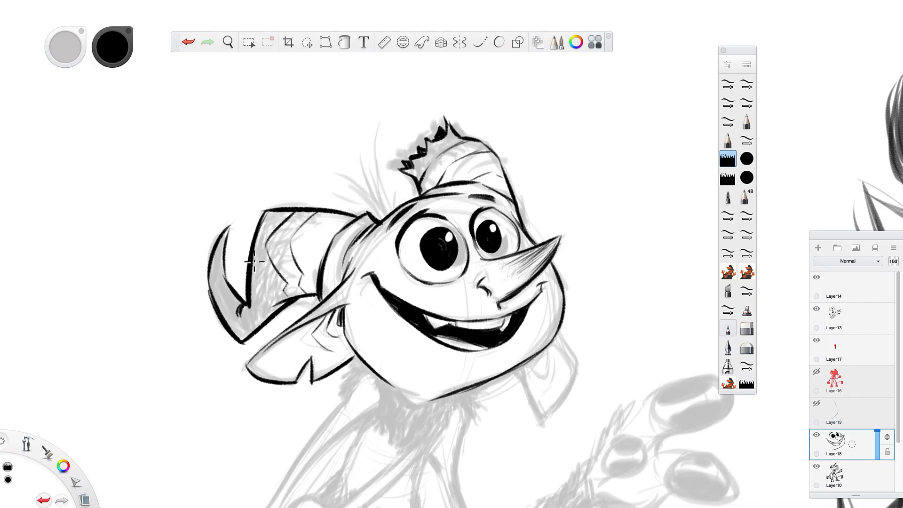
mouse_move(256, 242)
mouse_down()
mouse_move(260, 284)
mouse_move(274, 301)
mouse_up()
Draw thin, curved strands of hair rising from the head between the two horns.
drag(384, 215, 359, 175)
mouse_move(388, 216)
mouse_down()
mouse_move(368, 146)
mouse_move(383, 119)
mouse_up()
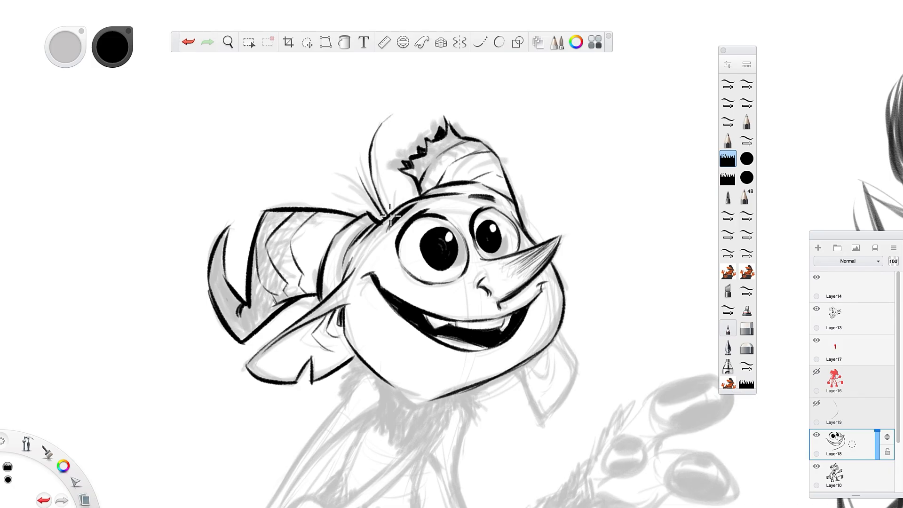
drag(390, 215, 358, 154)
mouse_move(381, 217)
mouse_down()
mouse_move(347, 176)
mouse_move(394, 198)
mouse_move(397, 181)
mouse_move(403, 189)
mouse_move(349, 193)
mouse_up()
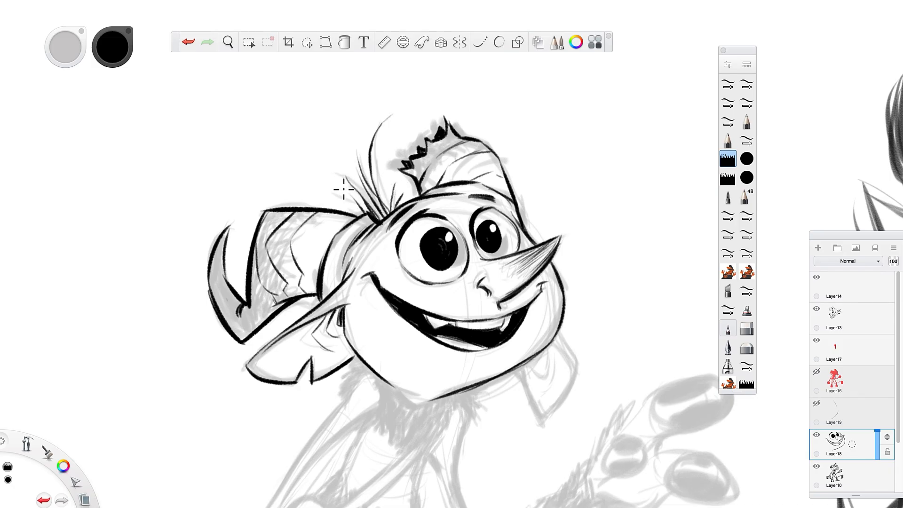
Ink the spiky neck fur beneath the chin and near ear with short, tapered strokes.
key(space)
drag(620, 425, 529, 302)
mouse_move(261, 248)
mouse_down()
mouse_move(245, 289)
mouse_move(250, 278)
mouse_up()
drag(267, 253, 248, 284)
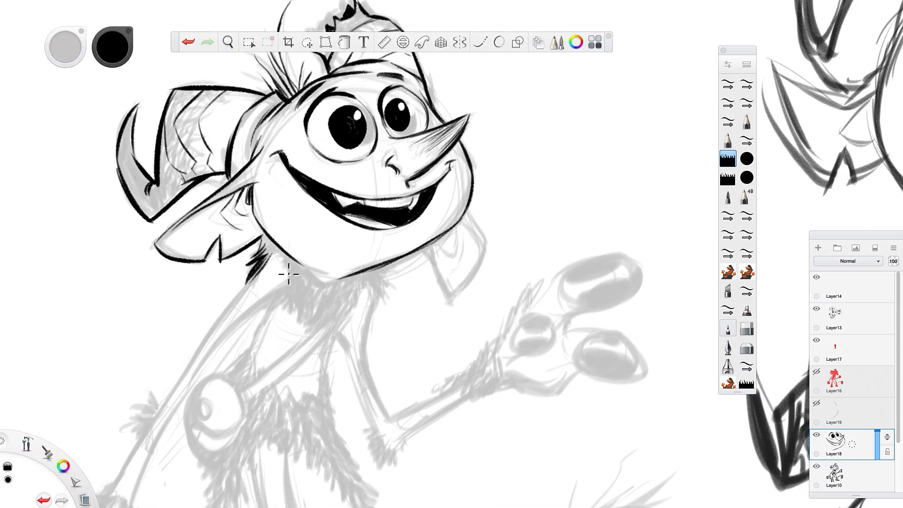
mouse_move(385, 271)
mouse_down()
mouse_move(375, 306)
mouse_move(352, 314)
mouse_up()
mouse_move(360, 281)
mouse_down()
mouse_move(357, 318)
mouse_move(346, 327)
mouse_up()
drag(349, 280, 318, 329)
mouse_move(335, 298)
mouse_down()
mouse_move(306, 346)
mouse_move(308, 336)
mouse_up()
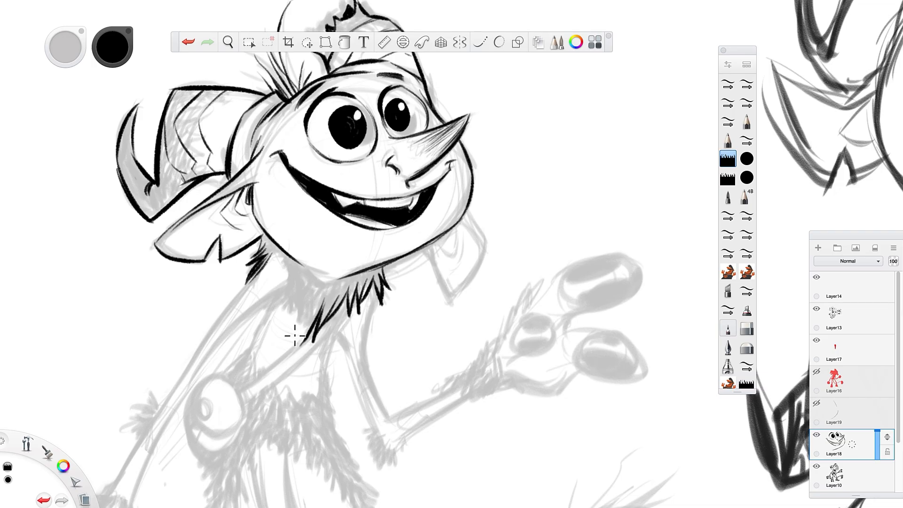
drag(312, 305, 302, 339)
mouse_move(304, 299)
mouse_down()
mouse_move(302, 337)
mouse_move(295, 332)
mouse_up()
drag(294, 286, 284, 309)
drag(280, 254, 280, 298)
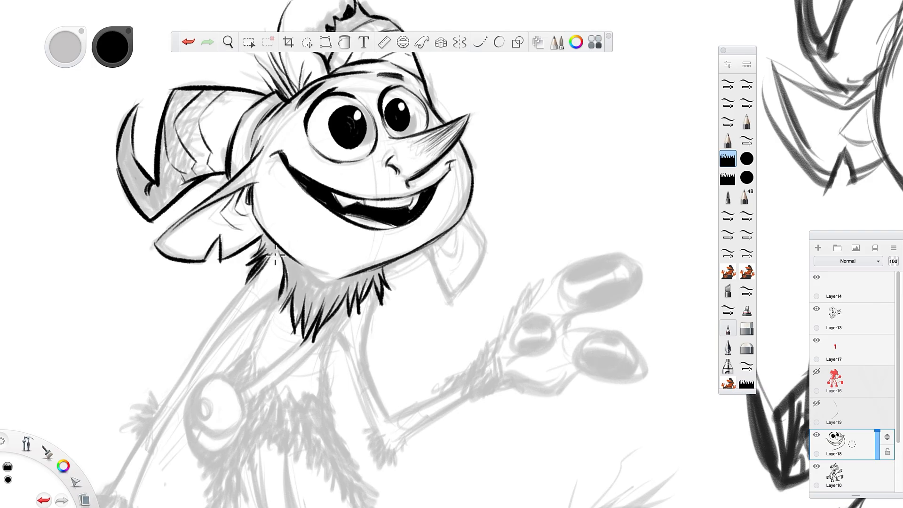
drag(277, 242, 262, 266)
drag(269, 227, 239, 279)
drag(285, 250, 282, 304)
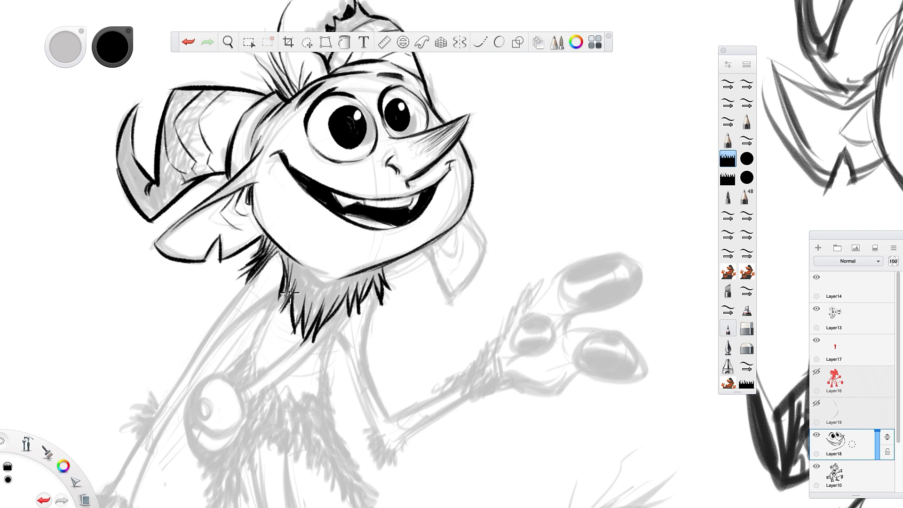
drag(329, 282, 332, 321)
mouse_move(369, 277)
mouse_down()
mouse_move(379, 294)
mouse_move(381, 271)
mouse_move(396, 291)
mouse_move(382, 287)
mouse_move(381, 317)
mouse_move(372, 288)
mouse_move(373, 297)
mouse_move(393, 284)
mouse_up()
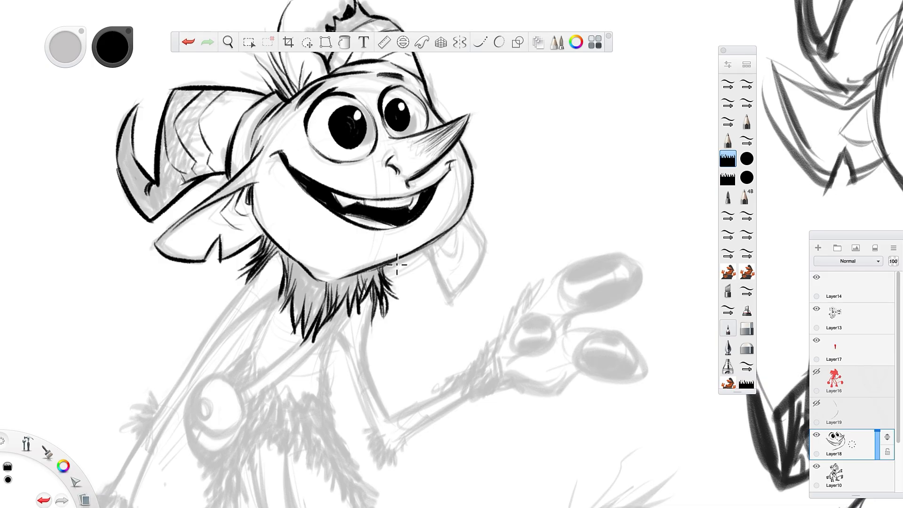
Ink the far ear hanging behind the jaw, with its pointed tip and small inner fold lines.
mouse_move(468, 213)
mouse_down()
mouse_move(480, 240)
mouse_move(465, 227)
mouse_move(481, 239)
mouse_move(454, 300)
mouse_move(458, 264)
mouse_move(467, 281)
mouse_move(445, 298)
mouse_up()
drag(428, 254, 449, 311)
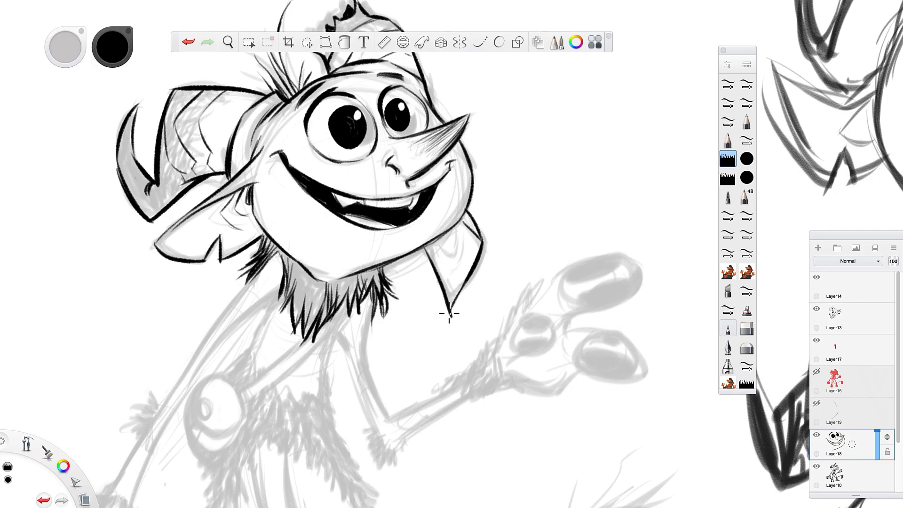
drag(475, 216, 476, 220)
drag(448, 230, 441, 249)
Ink the diagonal chest strap from the neck fur down to the pouch, with its end cap and stripe bands.
mouse_move(314, 337)
mouse_down()
mouse_move(238, 389)
mouse_move(247, 403)
mouse_up()
mouse_move(275, 367)
mouse_down()
mouse_move(281, 377)
mouse_move(293, 369)
mouse_up()
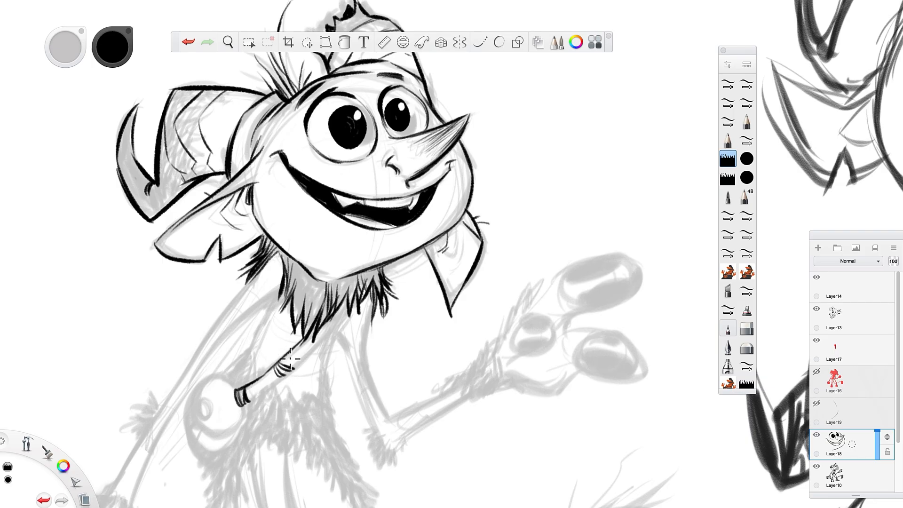
mouse_move(245, 405)
mouse_down()
mouse_move(288, 374)
mouse_move(258, 398)
mouse_move(313, 333)
mouse_move(287, 370)
mouse_move(314, 348)
mouse_move(348, 290)
mouse_move(345, 324)
mouse_up()
drag(343, 292, 341, 311)
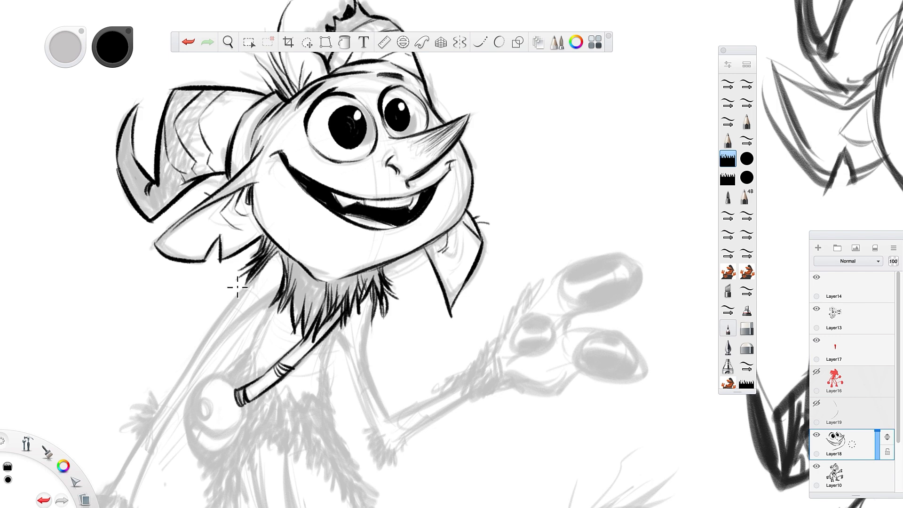
Ink the near shoulder and upper-arm lines and the line running from the neck fur to the pouch.
drag(261, 266, 200, 348)
drag(277, 292, 203, 354)
mouse_move(275, 295)
mouse_down()
mouse_move(259, 309)
mouse_move(277, 300)
mouse_move(243, 367)
mouse_move(265, 323)
mouse_move(302, 314)
mouse_move(308, 329)
mouse_move(258, 338)
mouse_move(236, 388)
mouse_up()
Ink the hanging pouch with its rounded flap, circular button, angular lower body and dark side shading.
mouse_move(250, 345)
mouse_down()
mouse_move(224, 372)
mouse_move(265, 326)
mouse_move(229, 382)
mouse_move(238, 392)
mouse_move(223, 375)
mouse_move(196, 388)
mouse_move(187, 412)
mouse_move(205, 440)
mouse_move(228, 431)
mouse_up()
drag(234, 400, 204, 432)
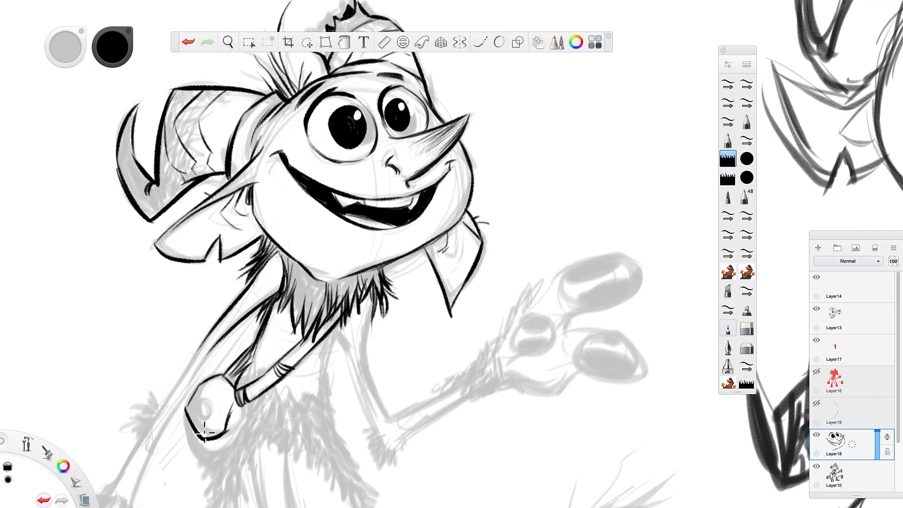
mouse_move(204, 401)
mouse_down()
mouse_move(195, 409)
mouse_move(202, 424)
mouse_move(205, 402)
mouse_move(199, 432)
mouse_move(182, 431)
mouse_move(196, 460)
mouse_move(206, 469)
mouse_move(235, 457)
mouse_up()
drag(244, 407, 236, 459)
drag(237, 456, 221, 465)
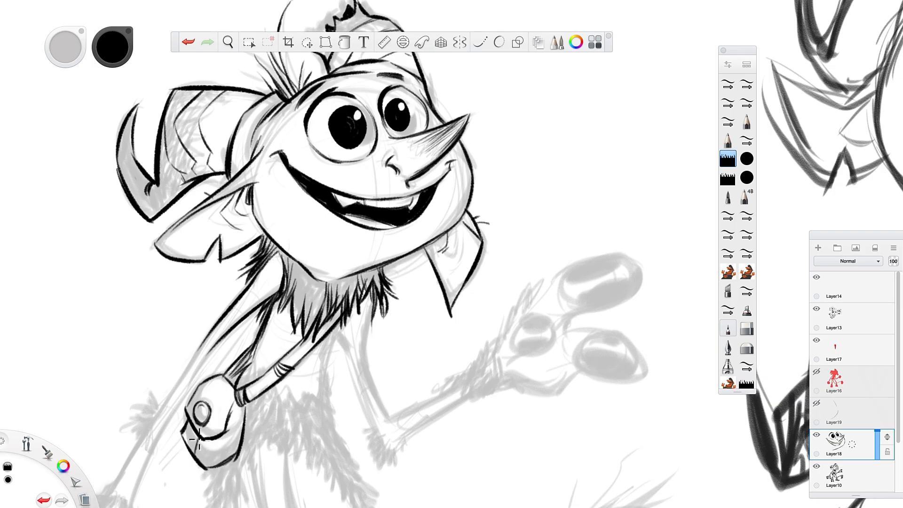
mouse_move(193, 435)
mouse_down()
mouse_move(192, 455)
mouse_move(206, 432)
mouse_up()
mouse_move(234, 395)
mouse_down()
mouse_move(226, 435)
mouse_move(242, 413)
mouse_move(213, 467)
mouse_move(234, 437)
mouse_up()
Ink both edges of the near arm down to the wrist fur, with a spiky fur tuft at the elbow.
key(space)
drag(445, 437, 546, 315)
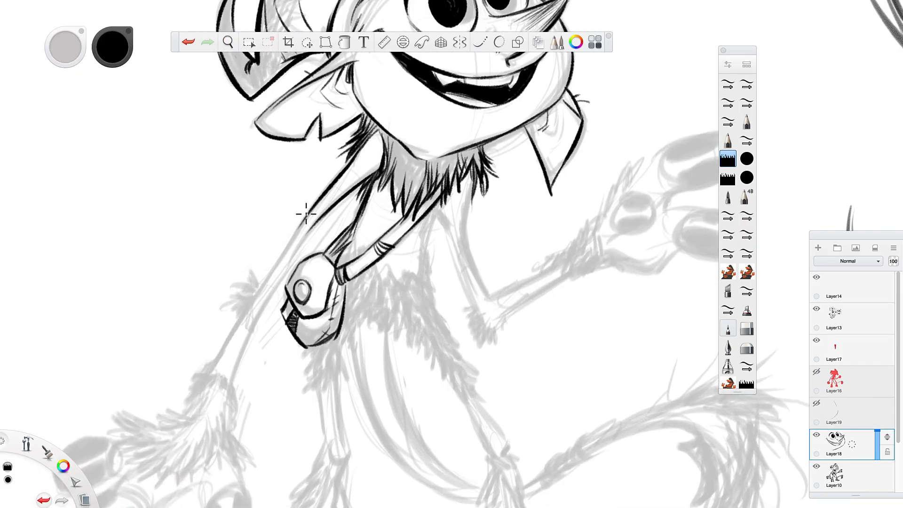
mouse_move(306, 214)
mouse_down()
mouse_move(250, 283)
mouse_move(269, 268)
mouse_move(256, 294)
mouse_move(252, 272)
mouse_move(235, 286)
mouse_move(248, 294)
mouse_move(235, 285)
mouse_move(244, 303)
mouse_move(221, 312)
mouse_move(231, 314)
mouse_move(231, 301)
mouse_move(238, 311)
mouse_move(221, 321)
mouse_move(252, 302)
mouse_move(227, 323)
mouse_up()
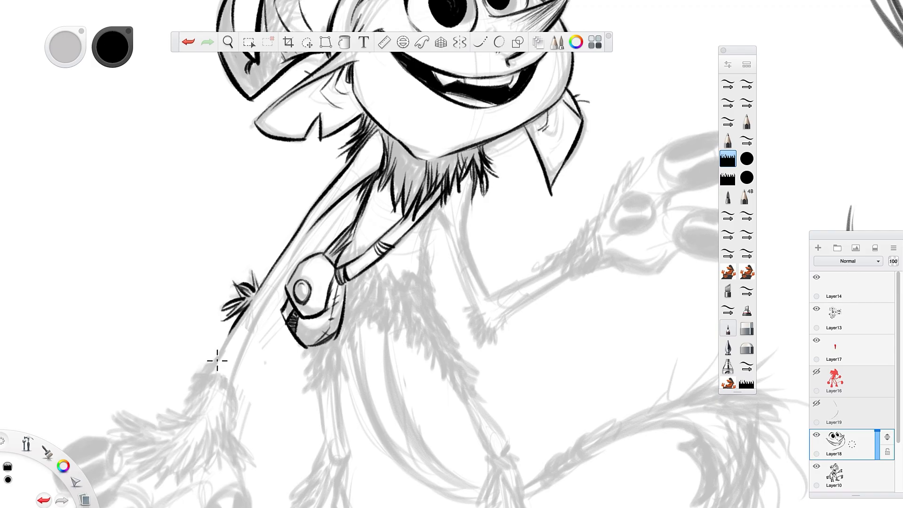
drag(217, 361, 239, 320)
drag(229, 386, 276, 285)
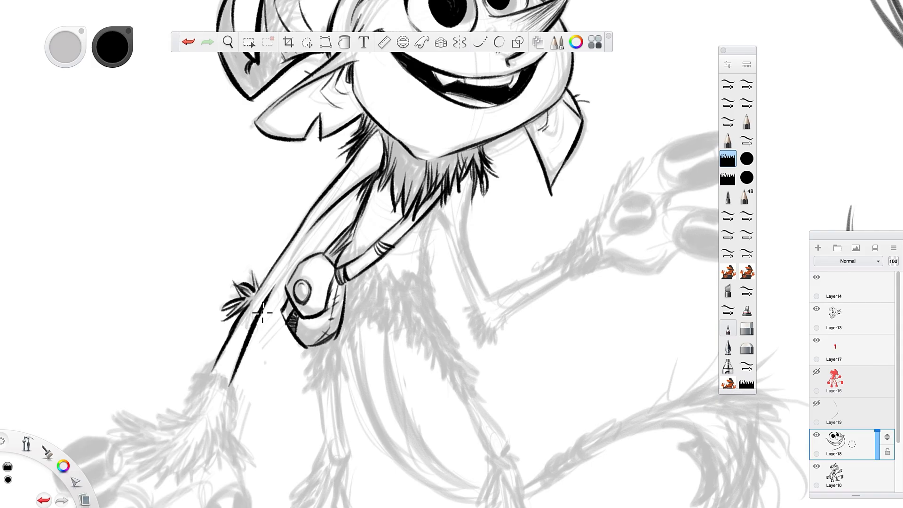
drag(257, 314, 308, 233)
drag(279, 282, 322, 218)
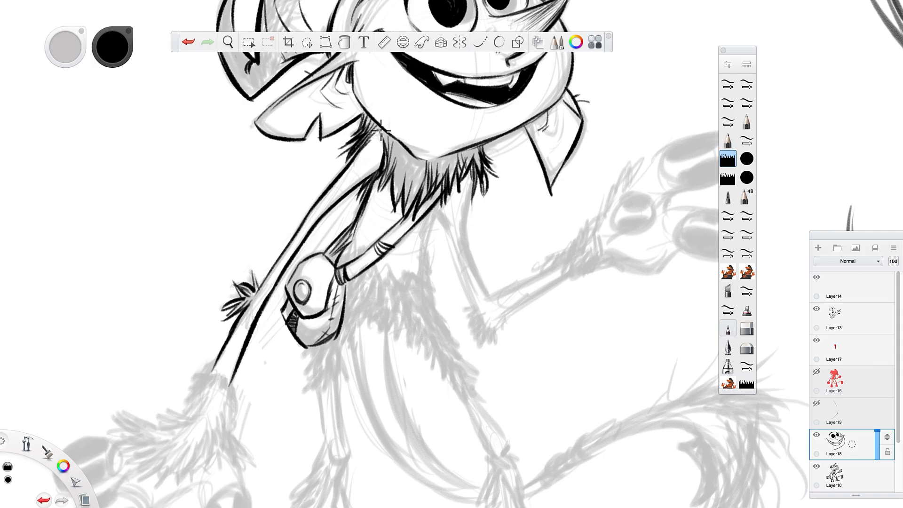
Ink spiky fur tufts on the chest along the underside of the diagonal strap and down the torso's far side.
mouse_move(418, 169)
mouse_down()
mouse_move(413, 202)
mouse_move(406, 213)
mouse_move(395, 200)
mouse_up()
mouse_move(391, 194)
mouse_down()
mouse_move(384, 207)
mouse_move(419, 237)
mouse_move(418, 266)
mouse_move(437, 282)
mouse_up()
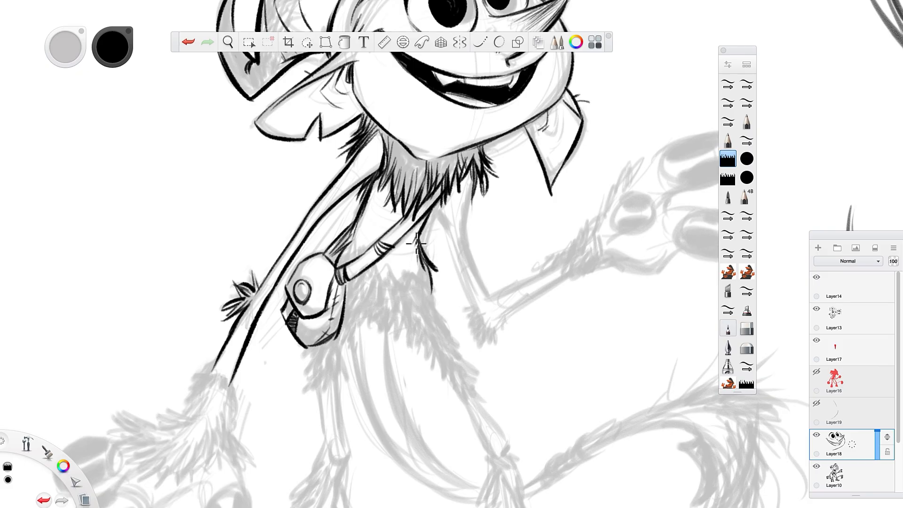
mouse_move(416, 243)
mouse_down()
mouse_move(419, 266)
mouse_move(411, 241)
mouse_move(386, 288)
mouse_up()
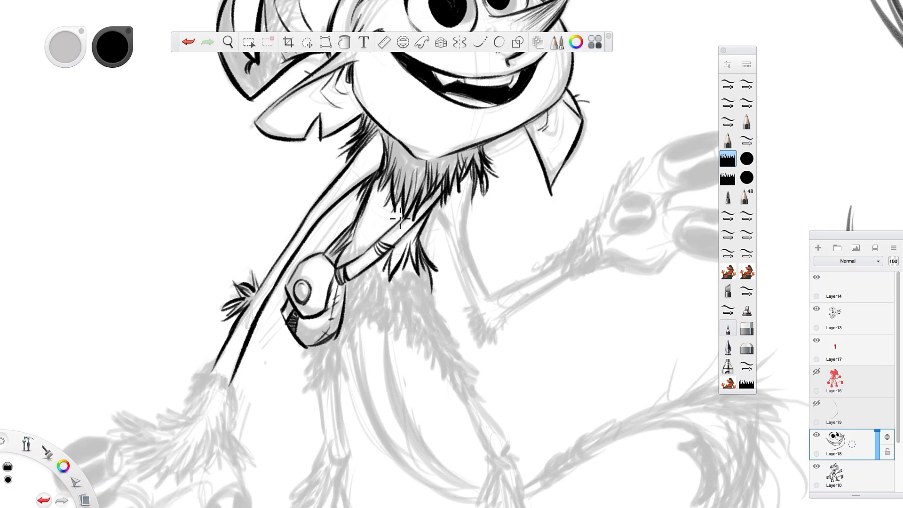
mouse_move(362, 230)
mouse_down()
mouse_move(352, 254)
mouse_move(362, 258)
mouse_move(343, 262)
mouse_up()
Ink the ragged tufts of belly fur hanging to the side of the pouch.
mouse_move(426, 276)
mouse_down()
mouse_move(436, 320)
mouse_move(432, 265)
mouse_move(405, 346)
mouse_up()
mouse_move(408, 306)
mouse_down()
mouse_move(401, 348)
mouse_move(387, 336)
mouse_move(376, 345)
mouse_up()
drag(378, 312, 366, 334)
drag(375, 293, 355, 340)
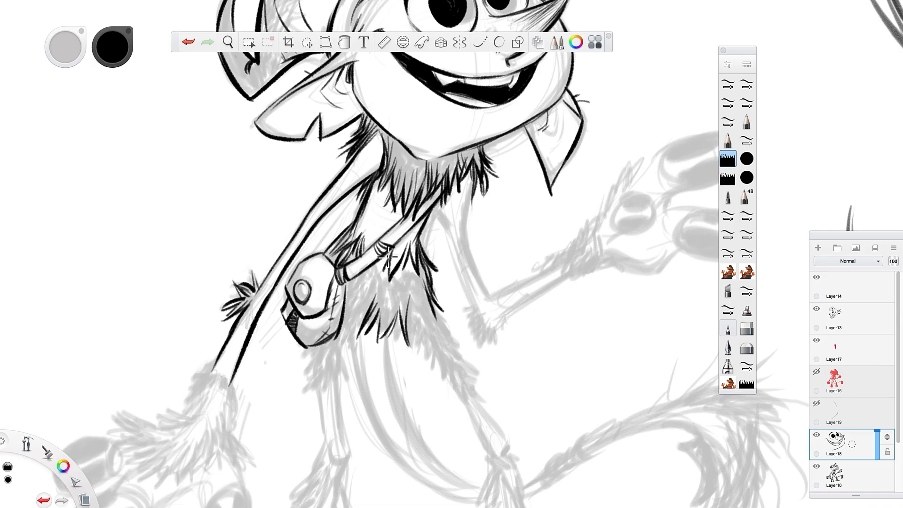
Ink the shaggy fur edge running from below the strap down the far side of the torso to the hip.
drag(388, 256, 382, 272)
mouse_move(380, 259)
mouse_down()
mouse_move(375, 276)
mouse_move(430, 307)
mouse_up()
mouse_move(420, 279)
mouse_down()
mouse_move(436, 321)
mouse_move(440, 314)
mouse_move(466, 349)
mouse_up()
mouse_move(437, 317)
mouse_down()
mouse_move(459, 375)
mouse_move(439, 371)
mouse_move(451, 364)
mouse_move(454, 389)
mouse_up()
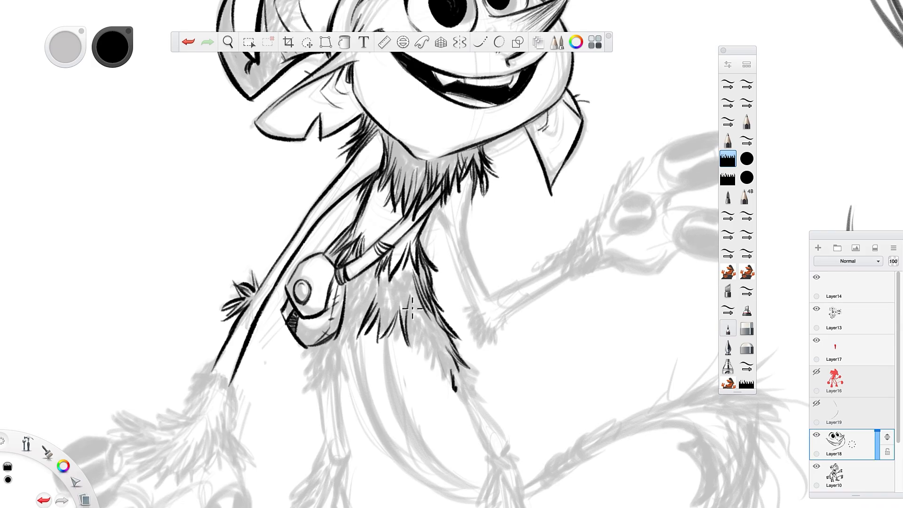
Fill in the belly and far hip with dense fur strokes and start the near thigh's edge beneath the pouch.
drag(414, 312, 416, 355)
drag(417, 310, 432, 366)
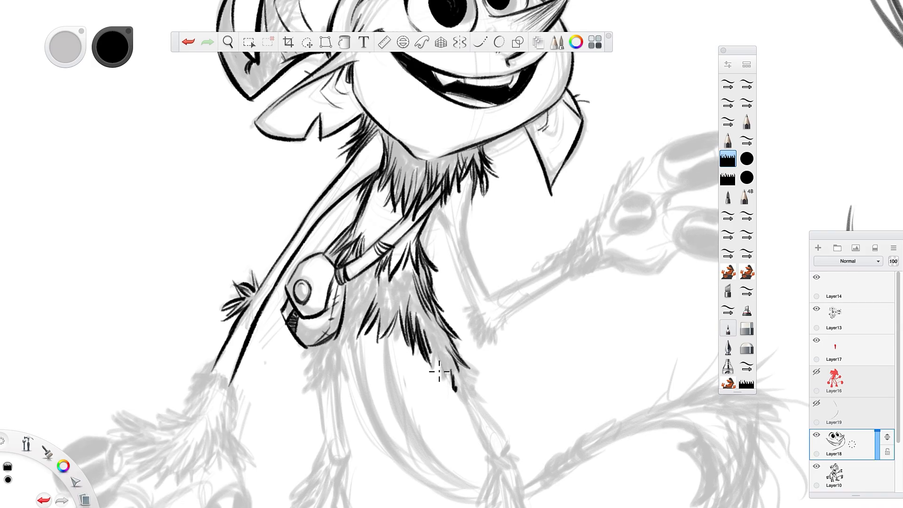
drag(429, 332, 449, 380)
mouse_move(439, 345)
mouse_down()
mouse_move(459, 394)
mouse_move(470, 384)
mouse_move(482, 391)
mouse_move(452, 371)
mouse_up()
mouse_move(431, 324)
mouse_down()
mouse_move(436, 365)
mouse_move(459, 359)
mouse_move(446, 357)
mouse_up()
mouse_move(372, 308)
mouse_down()
mouse_move(351, 329)
mouse_move(334, 374)
mouse_up()
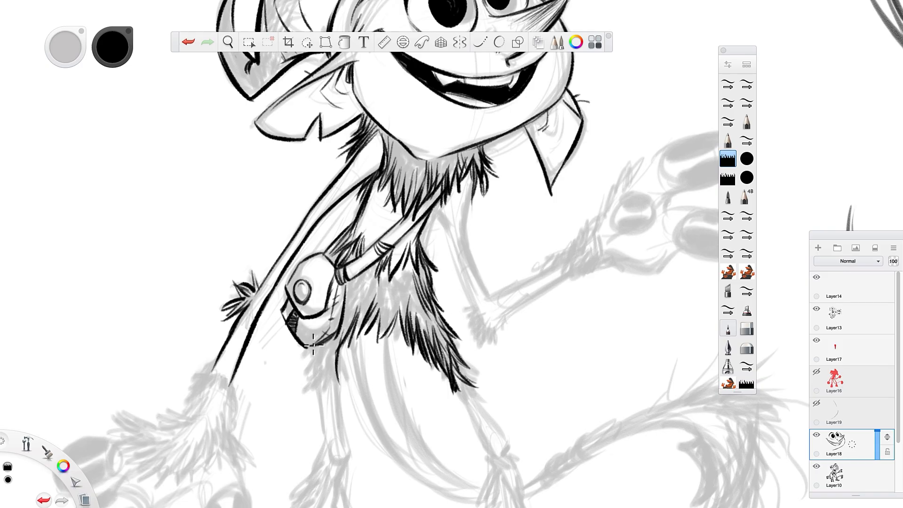
Ink the shaggy near-thigh fur hanging below the pouch with overlapping pointed strokes.
drag(312, 335, 307, 376)
mouse_move(320, 349)
mouse_down()
mouse_move(313, 409)
mouse_move(318, 398)
mouse_move(342, 409)
mouse_up()
drag(341, 373, 334, 403)
drag(330, 355, 328, 394)
mouse_move(325, 348)
mouse_down()
mouse_move(313, 394)
mouse_move(303, 381)
mouse_up()
drag(317, 354, 310, 376)
drag(340, 339, 336, 392)
mouse_move(337, 357)
mouse_down()
mouse_move(334, 395)
mouse_move(325, 394)
mouse_up()
mouse_move(335, 358)
mouse_down()
mouse_move(340, 396)
mouse_move(308, 408)
mouse_up()
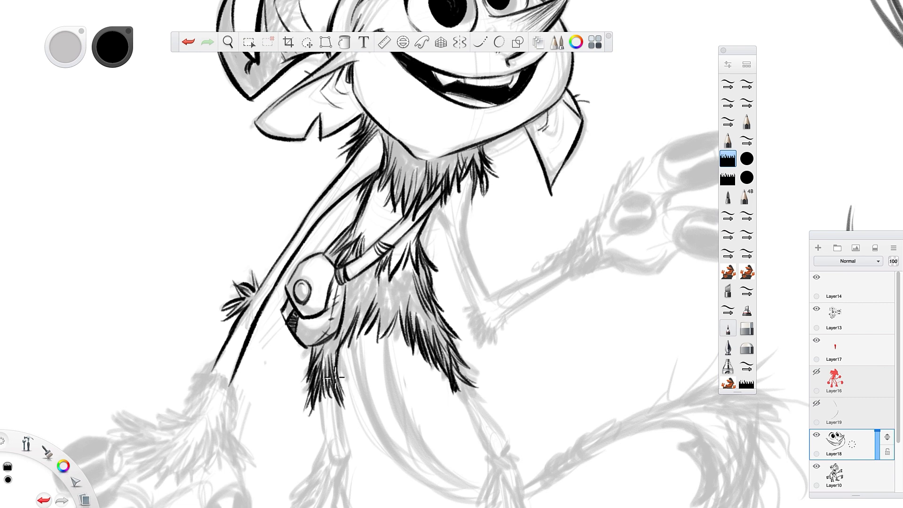
drag(334, 376, 356, 425)
Add extra fur strokes to the far hip tuft and thicken the neck ruff on both sides.
drag(449, 349, 484, 375)
drag(450, 324, 459, 347)
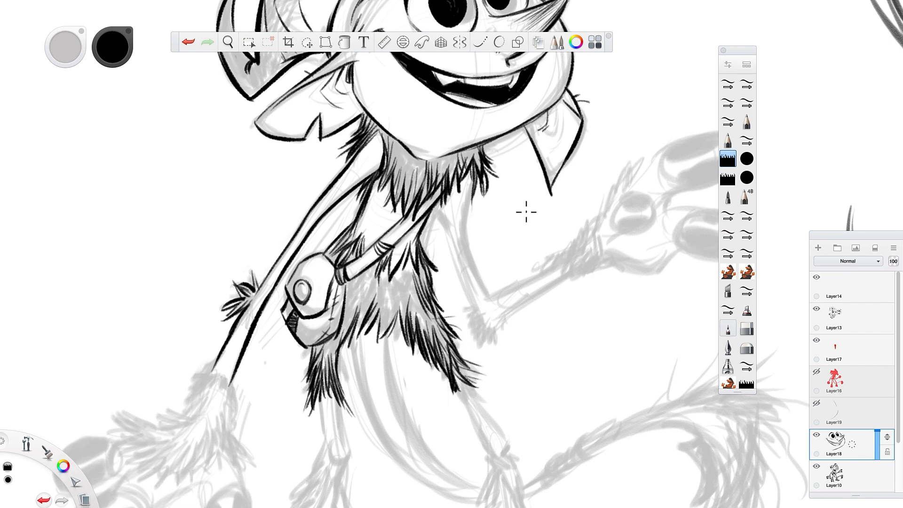
drag(476, 141, 493, 185)
drag(397, 183, 399, 210)
mouse_move(409, 164)
mouse_down()
mouse_move(414, 209)
mouse_move(399, 175)
mouse_up()
drag(392, 141, 396, 174)
drag(355, 139, 336, 169)
Ink the far arm from the neck fur through the bent elbow to the wrist, with a dark spiky elbow tuft.
key(space)
drag(415, 324, 487, 367)
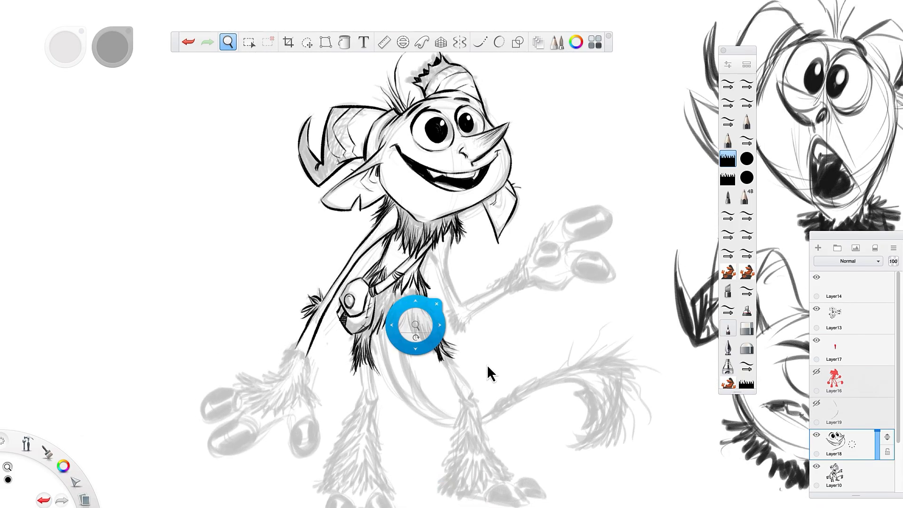
mouse_move(539, 438)
mouse_down()
mouse_move(503, 424)
mouse_move(512, 439)
mouse_move(503, 446)
mouse_up()
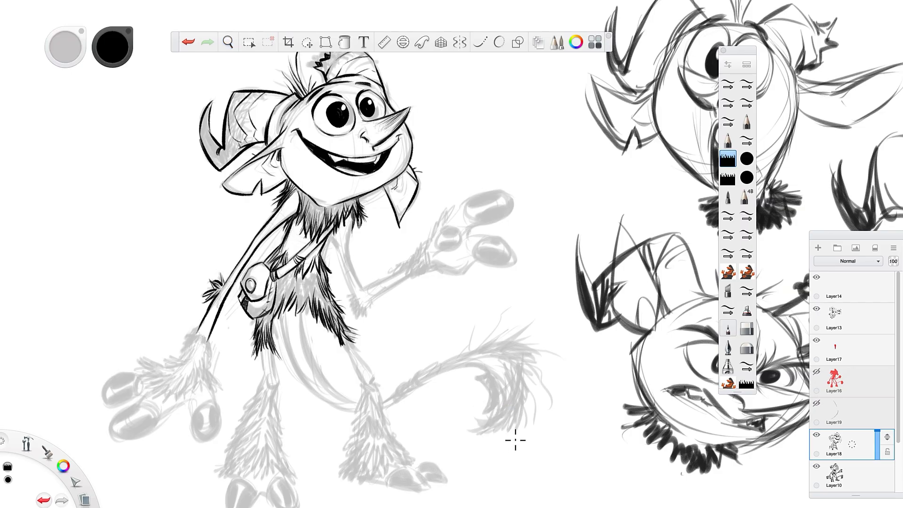
key(space)
drag(441, 365, 425, 360)
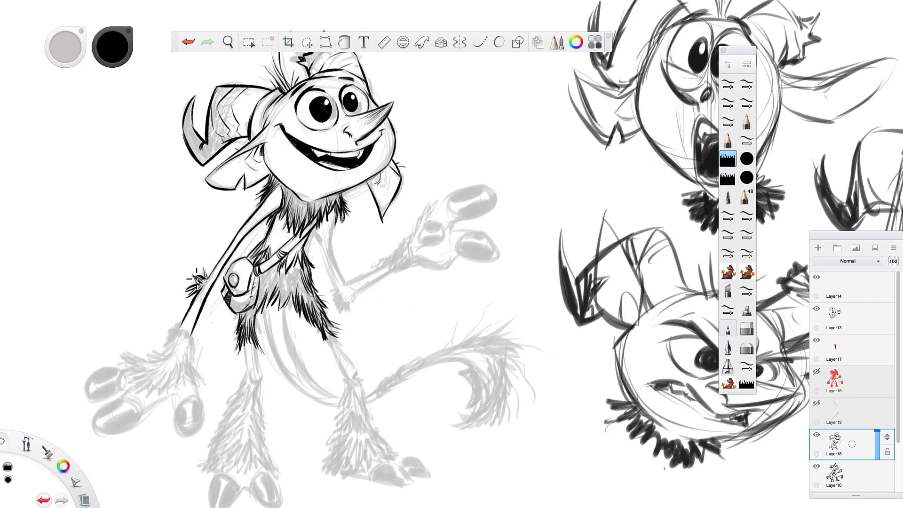
drag(197, 278, 208, 282)
drag(332, 244, 344, 283)
mouse_move(318, 229)
mouse_down()
mouse_move(337, 305)
mouse_move(351, 311)
mouse_move(335, 304)
mouse_up()
drag(335, 284, 340, 301)
drag(352, 295, 347, 308)
mouse_move(351, 296)
mouse_down()
mouse_move(347, 314)
mouse_move(340, 311)
mouse_up()
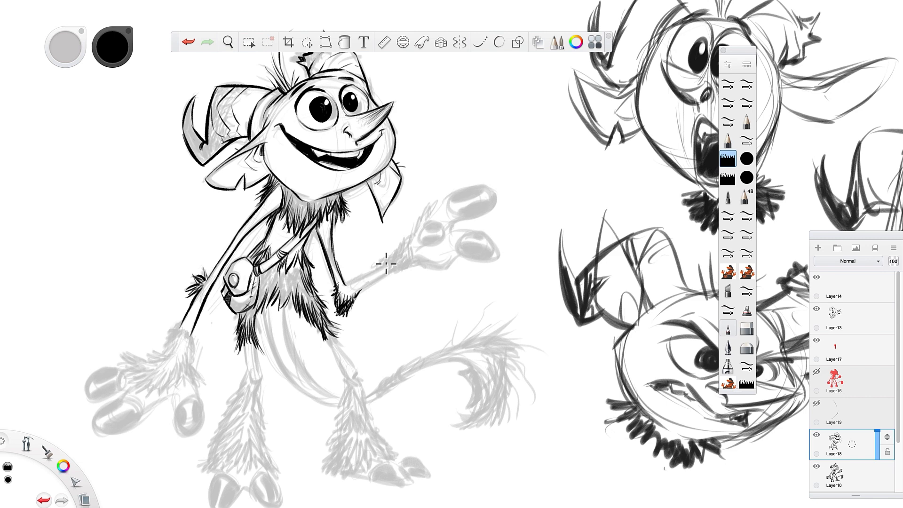
drag(385, 265, 349, 289)
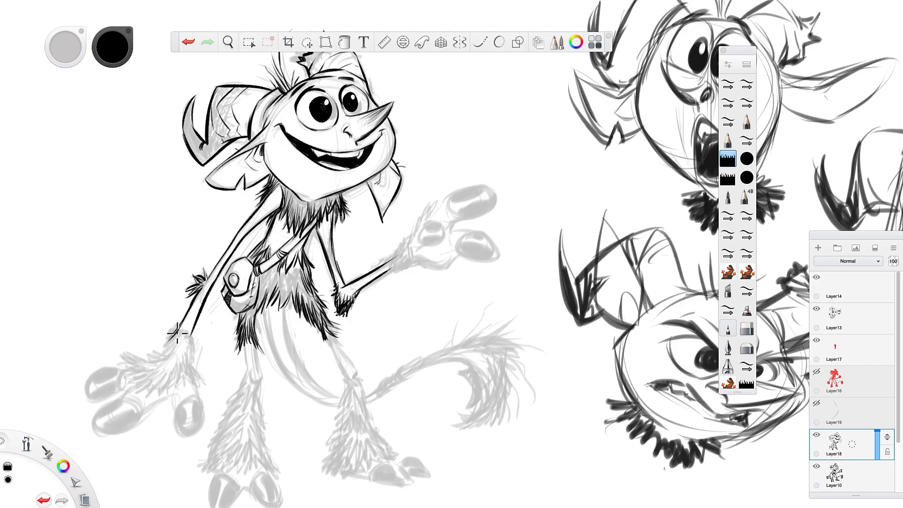
Ink the flared fur cuff around the near wrist, covering the back of the hand with spiky strokes.
drag(177, 332, 159, 355)
mouse_move(191, 318)
mouse_down()
mouse_move(188, 350)
mouse_move(174, 345)
mouse_move(203, 378)
mouse_move(187, 393)
mouse_up()
mouse_move(181, 352)
mouse_down()
mouse_move(175, 389)
mouse_move(162, 382)
mouse_move(141, 395)
mouse_move(132, 385)
mouse_up()
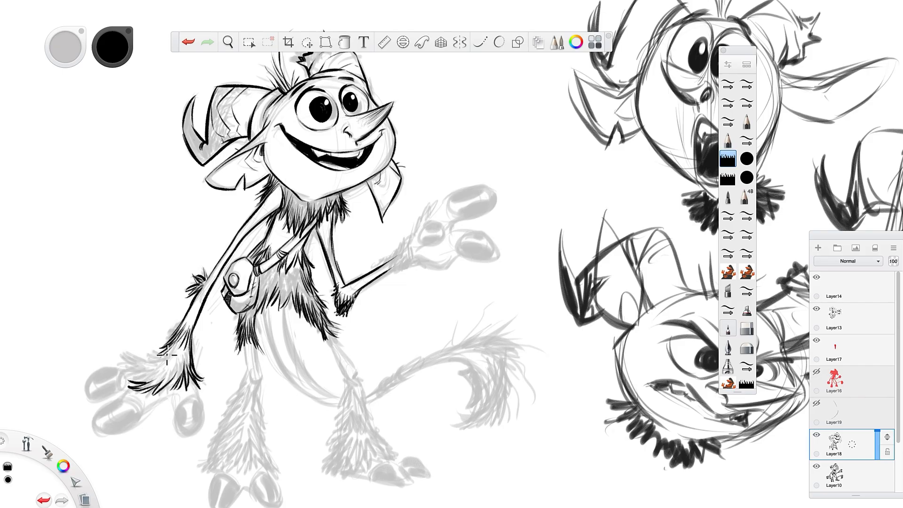
mouse_move(160, 357)
mouse_down()
mouse_move(124, 345)
mouse_move(122, 391)
mouse_up()
mouse_move(155, 375)
mouse_down()
mouse_move(125, 366)
mouse_move(142, 359)
mouse_up()
drag(163, 360, 133, 343)
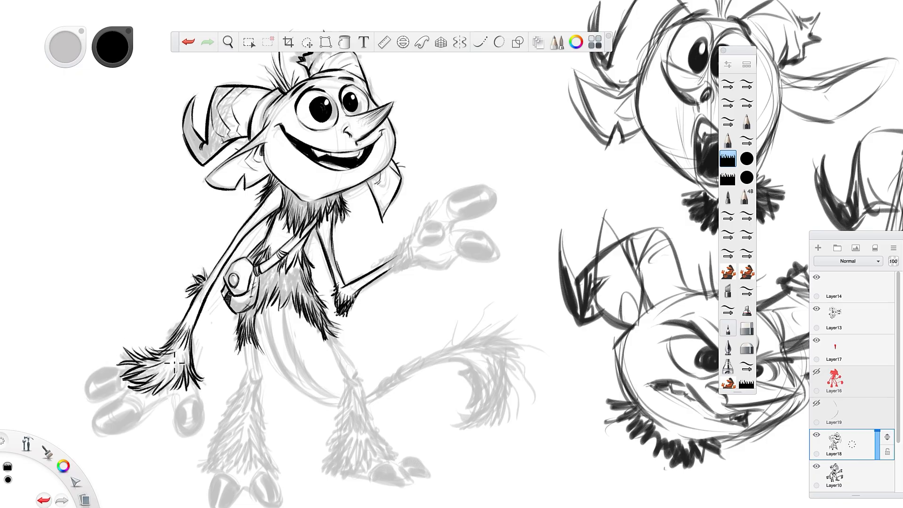
Ink the near hand's three rounded fingers with large nails extending from the fur cuff.
drag(160, 375, 149, 395)
mouse_move(123, 366)
mouse_down()
mouse_move(96, 373)
mouse_move(84, 398)
mouse_move(109, 399)
mouse_move(123, 387)
mouse_move(114, 403)
mouse_move(98, 406)
mouse_move(96, 429)
mouse_move(126, 431)
mouse_move(165, 396)
mouse_move(139, 406)
mouse_move(147, 408)
mouse_up()
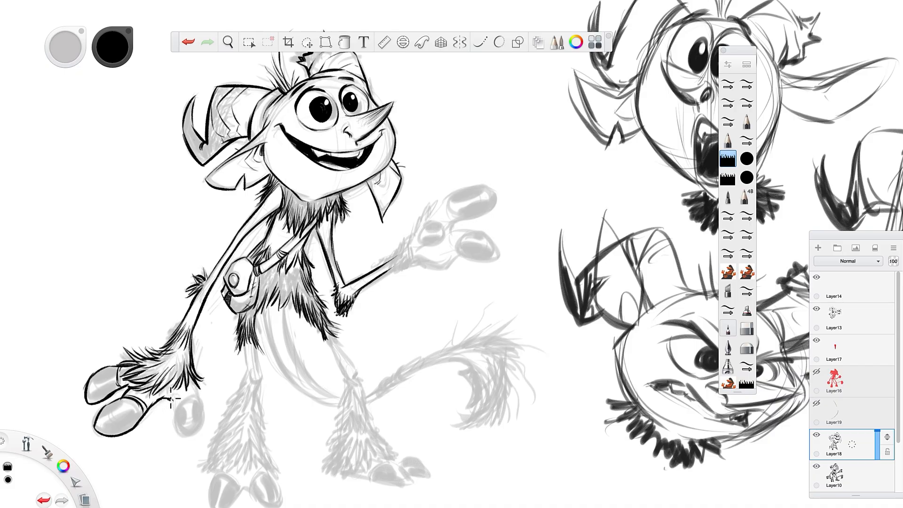
mouse_move(200, 397)
mouse_down()
mouse_move(186, 430)
mouse_move(176, 403)
mouse_move(191, 404)
mouse_move(163, 397)
mouse_up()
Ink the thin near leg below the thigh fur and begin the fur edges beneath its knee.
drag(246, 345, 247, 369)
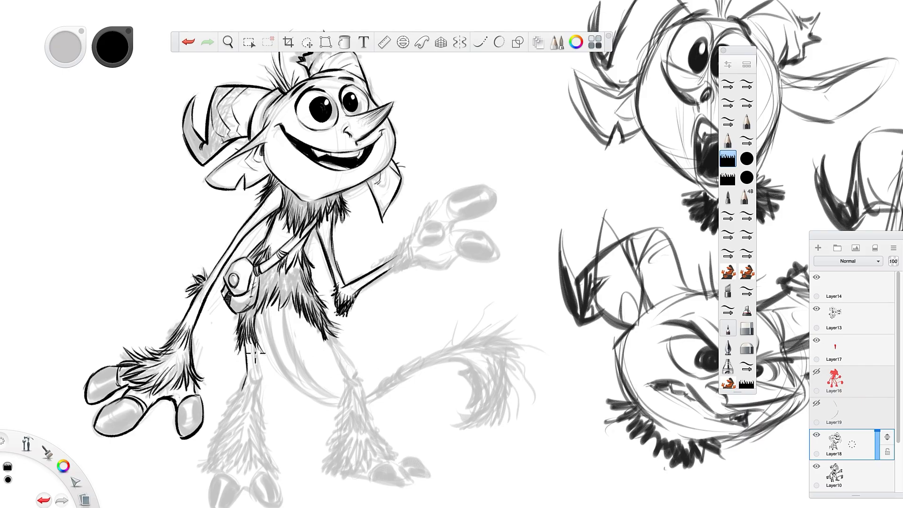
mouse_move(256, 336)
mouse_down()
mouse_move(262, 377)
mouse_move(257, 385)
mouse_move(247, 377)
mouse_up()
key(space)
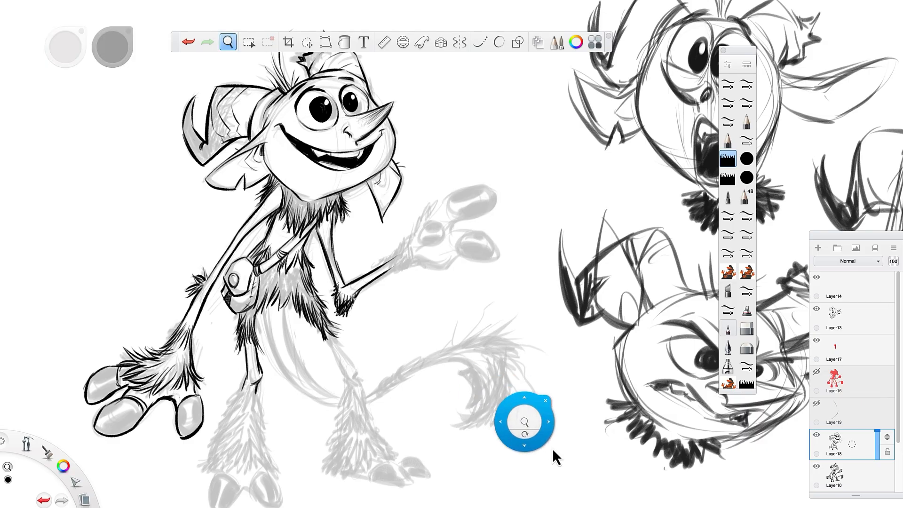
drag(525, 428, 478, 303)
mouse_move(198, 255)
mouse_down()
mouse_move(172, 282)
mouse_move(188, 271)
mouse_move(170, 307)
mouse_move(207, 267)
mouse_move(213, 292)
mouse_move(210, 260)
mouse_move(189, 265)
mouse_up()
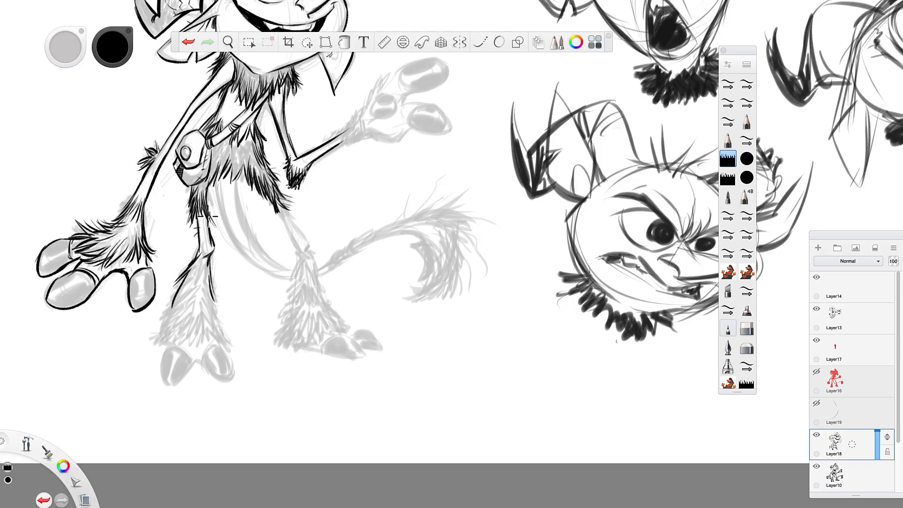
Ink the near lower leg's flared, bell-shaped fur with ragged tufts along its bottom edge.
key([)
mouse_move(210, 256)
mouse_down()
mouse_move(186, 262)
mouse_move(205, 292)
mouse_move(206, 259)
mouse_move(204, 306)
mouse_up()
mouse_move(211, 273)
mouse_down()
mouse_move(211, 306)
mouse_move(201, 283)
mouse_move(200, 305)
mouse_move(208, 280)
mouse_move(224, 332)
mouse_move(208, 306)
mouse_move(228, 344)
mouse_up()
mouse_move(207, 309)
mouse_down()
mouse_move(229, 358)
mouse_move(204, 351)
mouse_up()
mouse_move(176, 289)
mouse_down()
mouse_move(155, 324)
mouse_move(150, 347)
mouse_move(160, 342)
mouse_move(158, 350)
mouse_up()
mouse_move(187, 325)
mouse_down()
mouse_move(177, 350)
mouse_move(191, 356)
mouse_up()
mouse_move(193, 308)
mouse_down()
mouse_move(195, 353)
mouse_move(209, 360)
mouse_up()
drag(198, 277, 184, 314)
drag(188, 313, 166, 326)
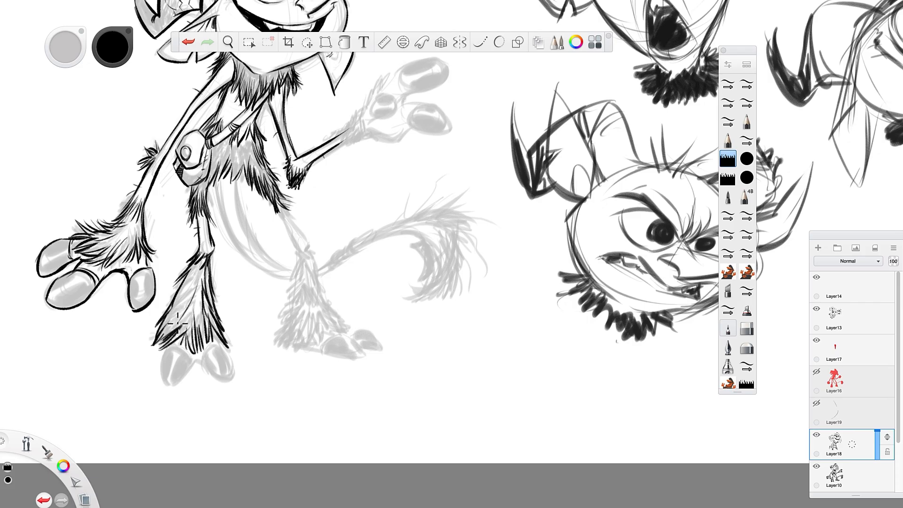
Thicken the near lower leg's fur and ink the foot's two large rounded toes beneath it.
drag(195, 285, 179, 323)
mouse_move(193, 284)
mouse_down()
mouse_move(161, 317)
mouse_move(185, 296)
mouse_move(161, 309)
mouse_move(194, 278)
mouse_move(171, 295)
mouse_move(191, 296)
mouse_move(158, 336)
mouse_up()
mouse_move(193, 299)
mouse_down()
mouse_move(163, 377)
mouse_move(175, 391)
mouse_move(191, 352)
mouse_move(165, 351)
mouse_move(178, 364)
mouse_move(188, 358)
mouse_move(189, 368)
mouse_move(207, 366)
mouse_move(216, 350)
mouse_move(229, 357)
mouse_move(229, 384)
mouse_move(205, 364)
mouse_move(231, 361)
mouse_up()
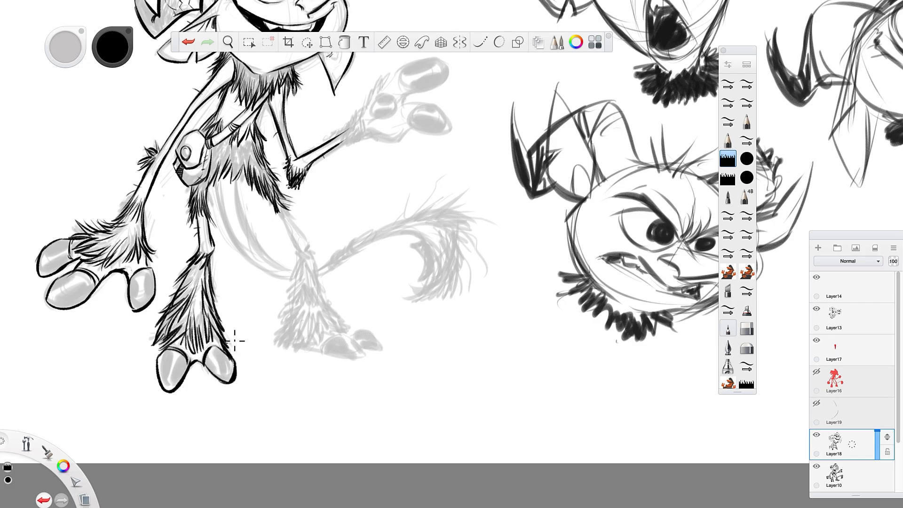
Ink the far leg from the hip to the bent knee and outline the shaggy fur flaring below it.
drag(281, 206, 310, 257)
mouse_move(279, 213)
mouse_down()
mouse_move(301, 248)
mouse_move(279, 213)
mouse_move(296, 254)
mouse_move(299, 244)
mouse_move(284, 275)
mouse_up()
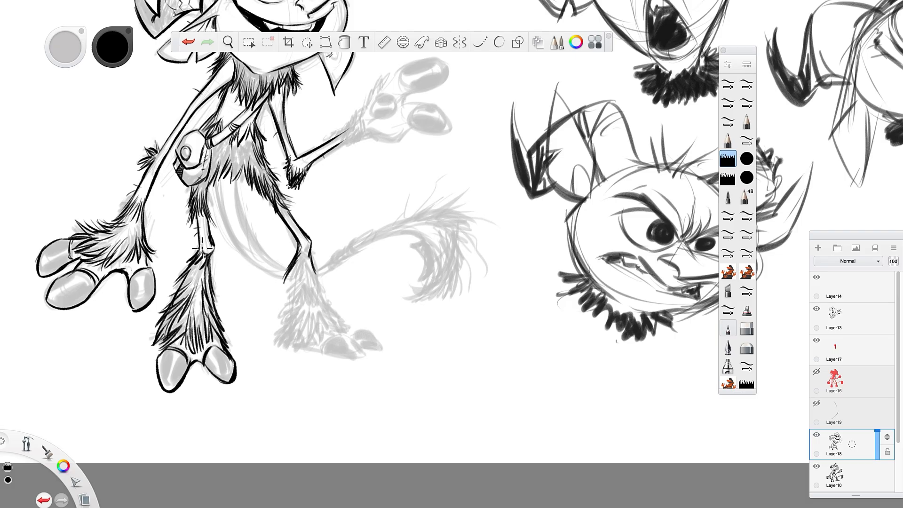
mouse_move(310, 252)
mouse_down()
mouse_move(294, 275)
mouse_move(294, 263)
mouse_move(276, 287)
mouse_move(294, 276)
mouse_move(282, 313)
mouse_move(293, 287)
mouse_move(271, 318)
mouse_move(297, 296)
mouse_move(278, 328)
mouse_up()
mouse_move(300, 282)
mouse_down()
mouse_move(294, 301)
mouse_move(337, 299)
mouse_move(329, 321)
mouse_move(350, 332)
mouse_move(342, 334)
mouse_up()
mouse_move(325, 305)
mouse_down()
mouse_move(224, 334)
mouse_move(218, 315)
mouse_move(234, 336)
mouse_move(283, 320)
mouse_move(270, 327)
mouse_move(279, 325)
mouse_move(277, 340)
mouse_move(240, 344)
mouse_up()
Extend the fur tips around the near foot and fill the far lower leg with layered fur strokes.
drag(164, 339, 141, 348)
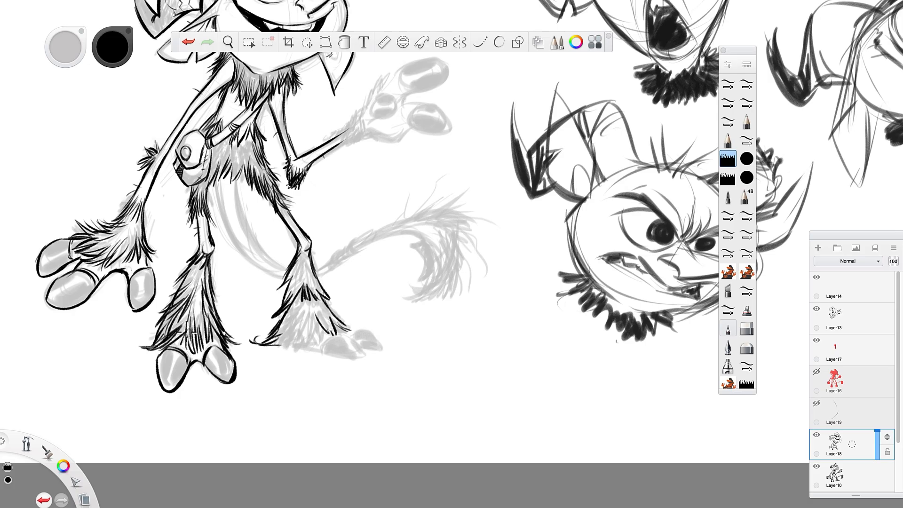
mouse_move(225, 336)
mouse_down()
mouse_move(302, 344)
mouse_move(290, 352)
mouse_move(312, 343)
mouse_move(315, 308)
mouse_up()
mouse_move(301, 348)
mouse_down()
mouse_move(307, 320)
mouse_move(275, 340)
mouse_move(282, 325)
mouse_up()
mouse_move(296, 269)
mouse_down()
mouse_move(279, 296)
mouse_move(293, 298)
mouse_up()
drag(302, 274, 302, 304)
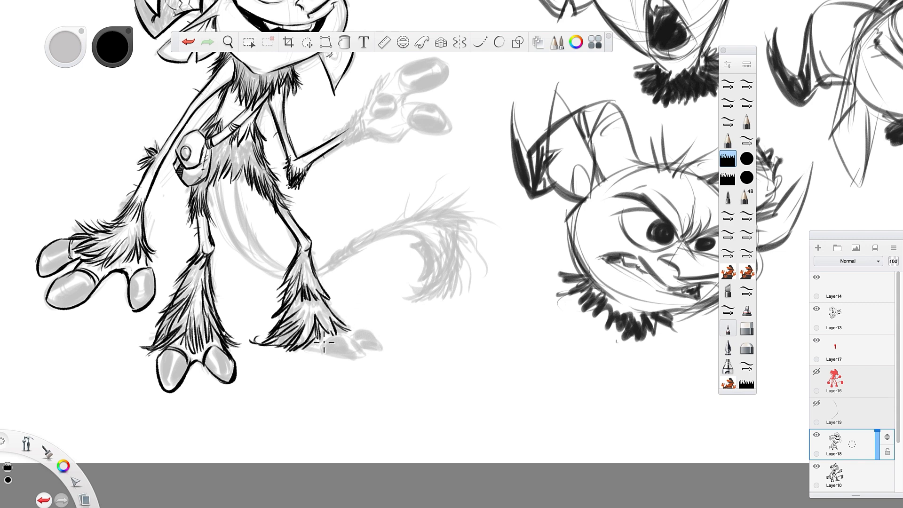
Ink the far foot's two rounded toes extending from the leg fur.
mouse_move(329, 339)
mouse_down()
mouse_move(364, 351)
mouse_move(343, 358)
mouse_move(365, 354)
mouse_move(328, 348)
mouse_move(331, 338)
mouse_move(319, 357)
mouse_move(303, 349)
mouse_move(333, 356)
mouse_up()
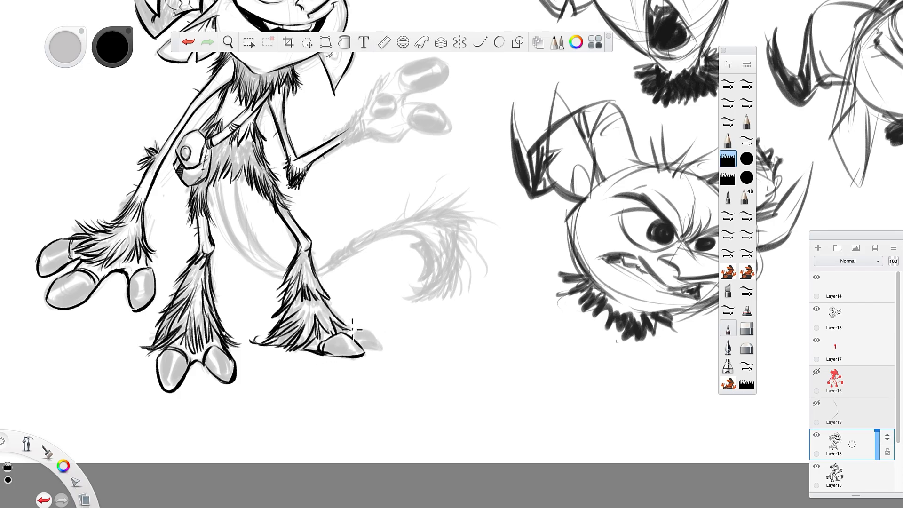
drag(366, 328, 385, 348)
mouse_move(386, 349)
mouse_down()
mouse_move(363, 348)
mouse_move(385, 349)
mouse_up()
mouse_move(373, 329)
mouse_down()
mouse_move(386, 348)
mouse_move(365, 326)
mouse_up()
Add strokes to the lower belly fur and ink the smooth tail curving behind the far leg, with its wrapped bands.
mouse_move(233, 161)
mouse_down()
mouse_move(228, 178)
mouse_move(208, 170)
mouse_move(202, 200)
mouse_move(188, 196)
mouse_up()
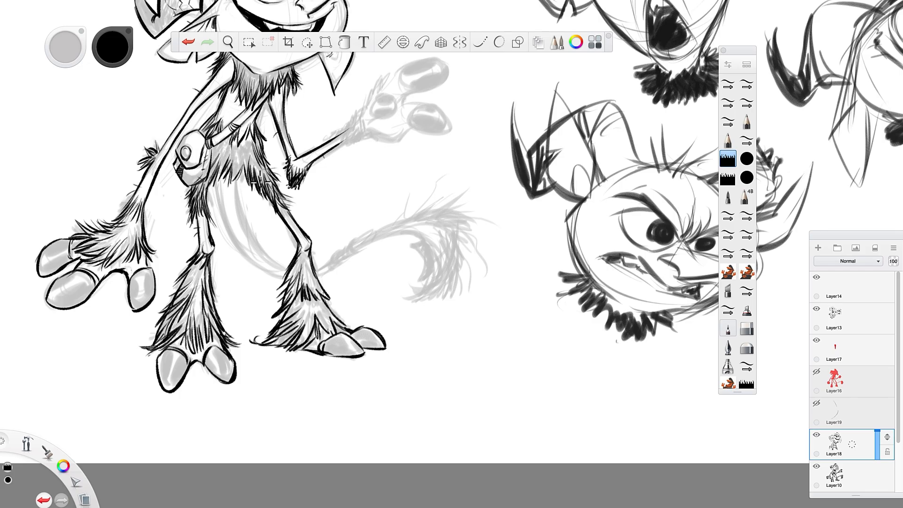
drag(263, 164, 273, 184)
mouse_move(259, 163)
mouse_down()
mouse_move(266, 183)
mouse_move(238, 205)
mouse_move(275, 262)
mouse_up()
mouse_move(219, 182)
mouse_down()
mouse_move(226, 229)
mouse_move(262, 269)
mouse_up()
mouse_move(221, 211)
mouse_down()
mouse_move(236, 244)
mouse_move(281, 274)
mouse_move(338, 266)
mouse_move(370, 231)
mouse_up()
mouse_move(369, 231)
mouse_down()
mouse_move(355, 255)
mouse_move(361, 236)
mouse_move(363, 253)
mouse_up()
mouse_move(260, 244)
mouse_down()
mouse_move(252, 253)
mouse_move(266, 257)
mouse_up()
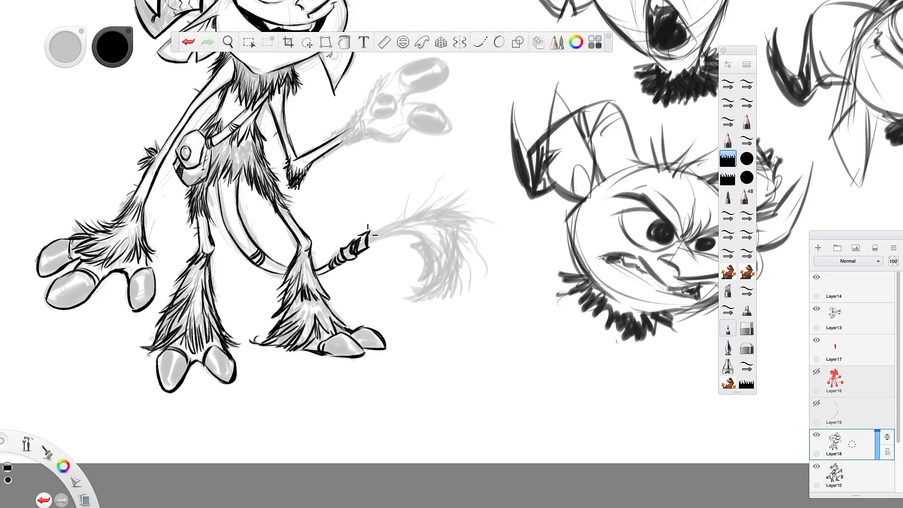
Ink the bushy tail end from the bands outward, curling it over and down with long pointed fur strokes.
mouse_move(368, 233)
mouse_down()
mouse_move(416, 207)
mouse_move(463, 202)
mouse_move(476, 226)
mouse_move(465, 263)
mouse_up()
drag(451, 228, 461, 280)
mouse_move(457, 246)
mouse_down()
mouse_move(460, 289)
mouse_move(456, 269)
mouse_move(435, 304)
mouse_move(413, 301)
mouse_up()
drag(437, 257, 406, 302)
drag(438, 254, 428, 306)
drag(439, 276, 420, 310)
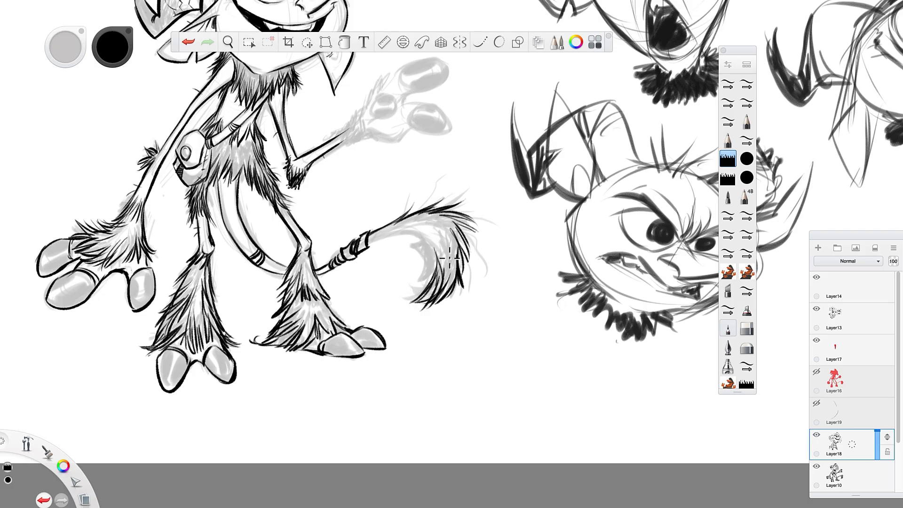
mouse_move(459, 245)
mouse_down()
mouse_move(455, 300)
mouse_move(457, 280)
mouse_up()
Add spiky hairs around the tail bands and ink fur along the inner curve of the tail's curl.
drag(400, 227, 368, 251)
mouse_move(380, 215)
mouse_down()
mouse_move(358, 238)
mouse_move(362, 221)
mouse_move(350, 224)
mouse_move(329, 256)
mouse_move(331, 239)
mouse_up()
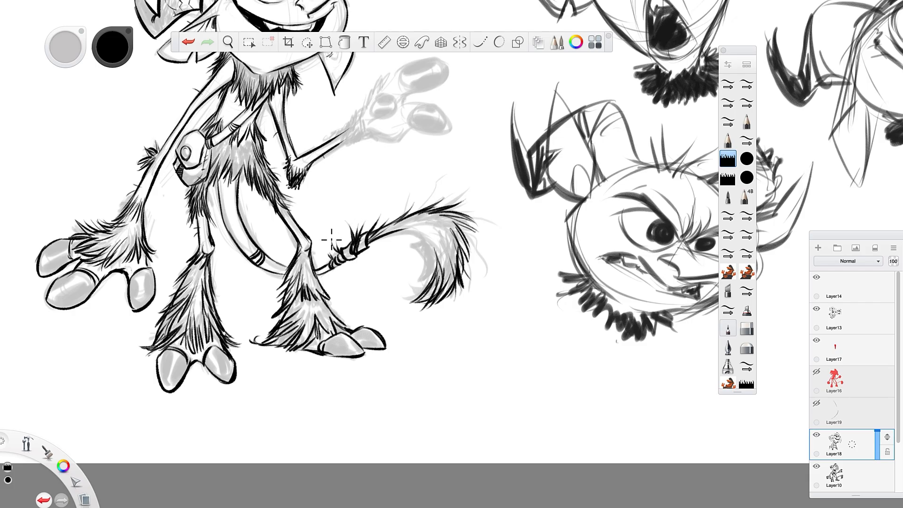
mouse_move(404, 232)
mouse_down()
mouse_move(443, 252)
mouse_move(449, 277)
mouse_up()
mouse_move(438, 252)
mouse_down()
mouse_move(446, 293)
mouse_move(408, 309)
mouse_up()
drag(422, 282, 408, 311)
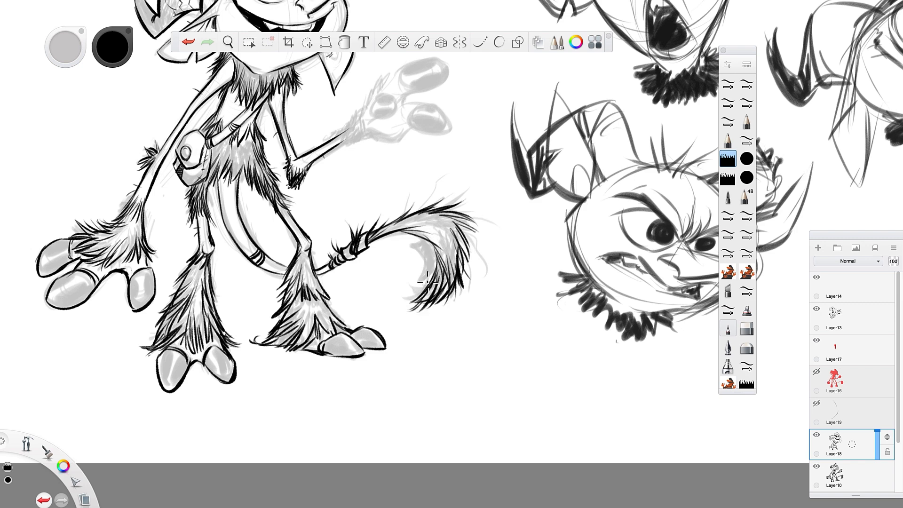
Add long, thin stray hairs flicking off the outer edge of the bushy tail.
drag(474, 248, 483, 278)
mouse_move(449, 220)
mouse_down()
mouse_move(498, 221)
mouse_move(469, 237)
mouse_up()
drag(435, 207, 466, 193)
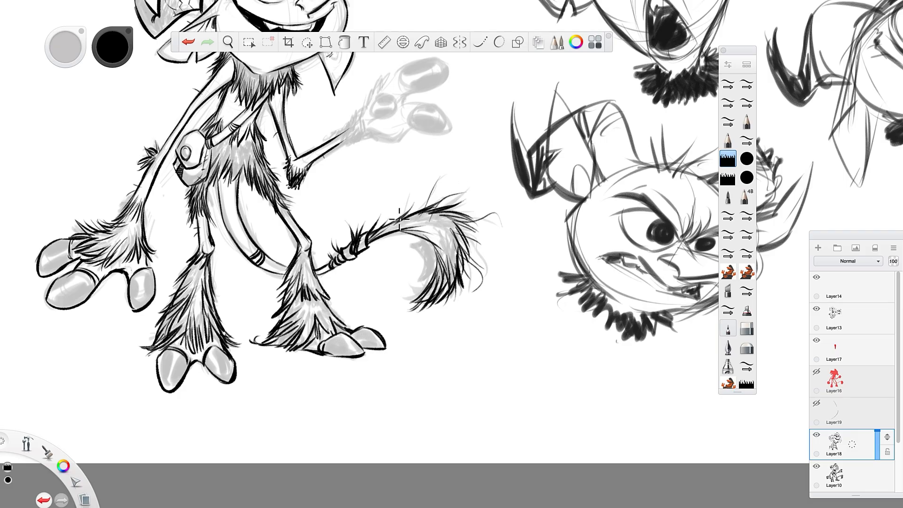
drag(400, 221, 406, 188)
Outline the inside of the tail's curl, shade it solid black and add a few more fur strokes.
mouse_move(411, 245)
mouse_down()
mouse_move(425, 262)
mouse_move(416, 284)
mouse_up()
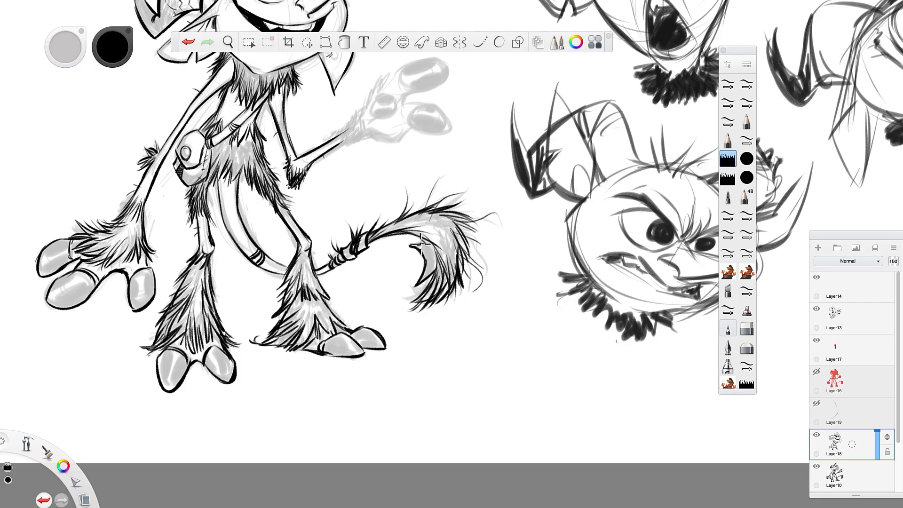
mouse_move(417, 247)
mouse_down()
mouse_move(434, 252)
mouse_move(399, 305)
mouse_up()
mouse_move(449, 279)
mouse_down()
mouse_move(440, 311)
mouse_move(448, 303)
mouse_up()
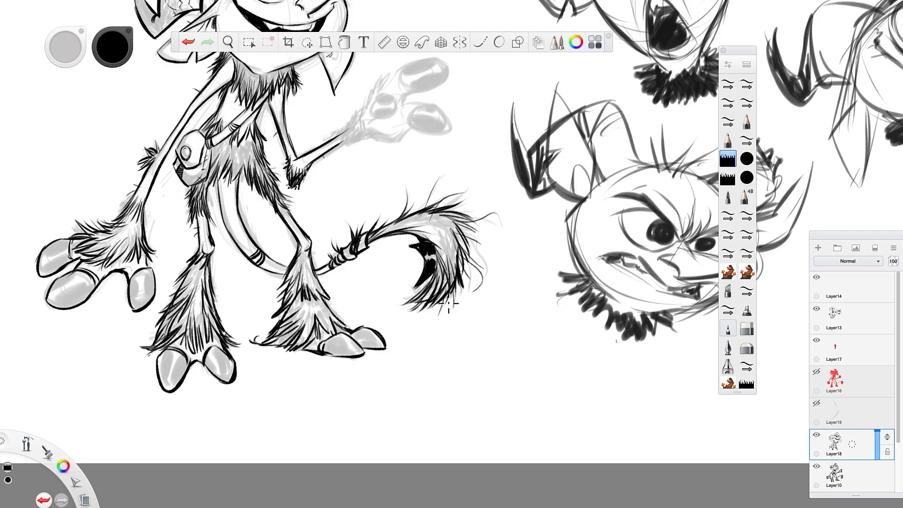
drag(454, 223, 421, 228)
Ink the raised hand's wrist fur, thumb, fingers and palm over the faded sketch, and touch up the elbow fur.
key(space)
drag(539, 310, 449, 412)
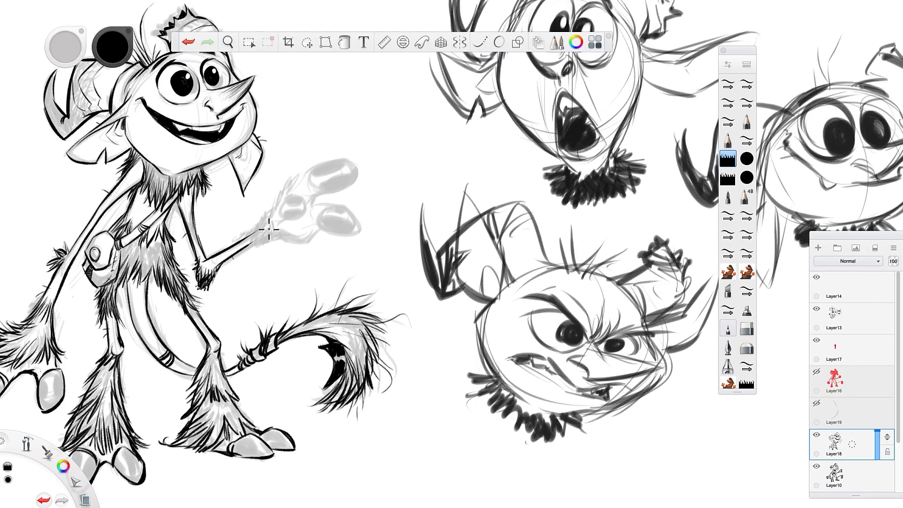
mouse_move(260, 222)
mouse_down()
mouse_move(242, 246)
mouse_move(267, 236)
mouse_move(277, 198)
mouse_move(302, 170)
mouse_up()
mouse_move(293, 189)
mouse_down()
mouse_move(301, 176)
mouse_move(276, 208)
mouse_move(274, 193)
mouse_up()
mouse_move(254, 225)
mouse_down()
mouse_move(265, 200)
mouse_move(303, 196)
mouse_move(308, 221)
mouse_move(281, 200)
mouse_move(301, 226)
mouse_move(284, 219)
mouse_move(324, 158)
mouse_move(365, 164)
mouse_move(356, 182)
mouse_move(320, 198)
mouse_up()
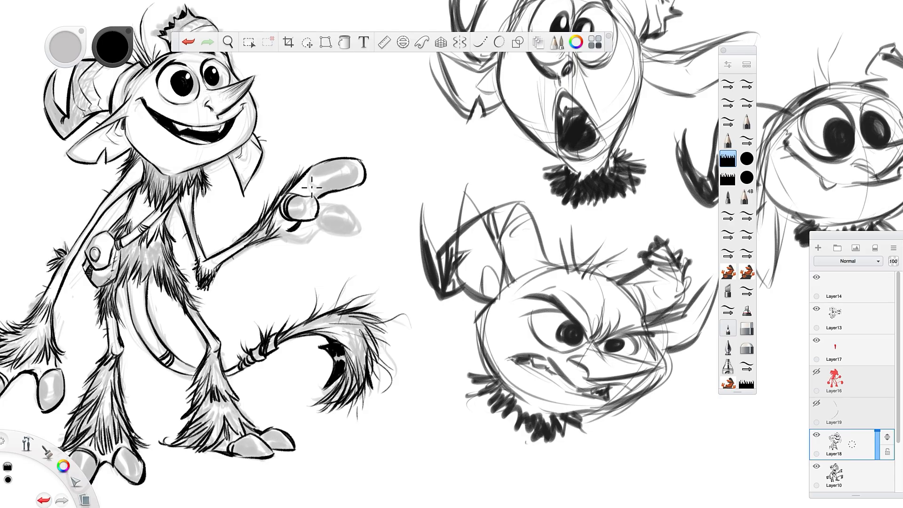
mouse_move(313, 164)
mouse_down()
mouse_move(319, 190)
mouse_move(368, 225)
mouse_move(354, 241)
mouse_move(323, 208)
mouse_move(329, 230)
mouse_move(321, 219)
mouse_move(305, 244)
mouse_move(278, 229)
mouse_up()
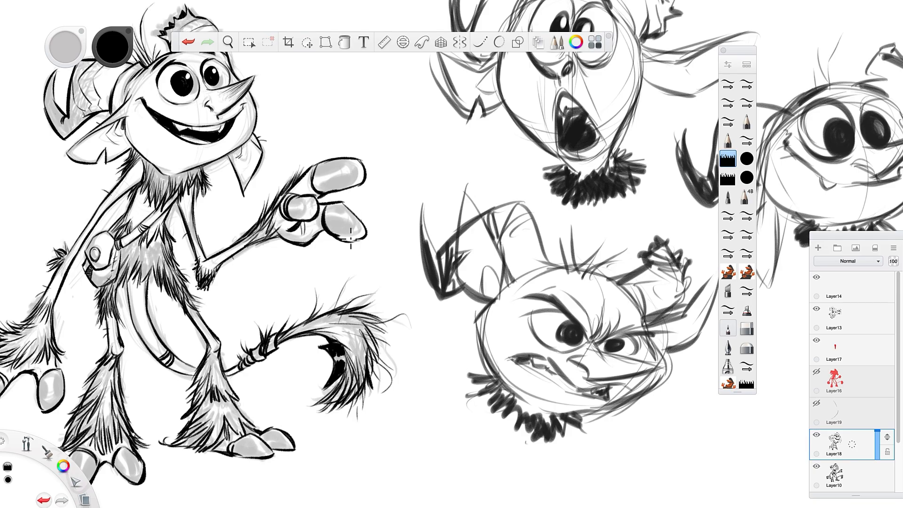
drag(340, 238, 363, 235)
drag(202, 276, 194, 264)
Hide the rough sketch on Layer10 so only the clean line art of the creature shows.
key(space)
drag(417, 314, 350, 317)
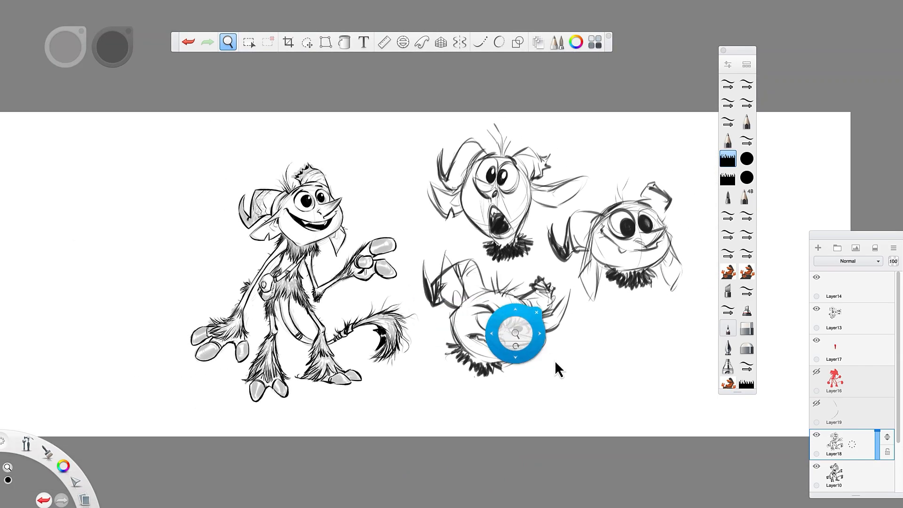
mouse_move(542, 378)
mouse_down()
mouse_move(511, 374)
mouse_move(521, 393)
mouse_up()
drag(354, 314, 350, 351)
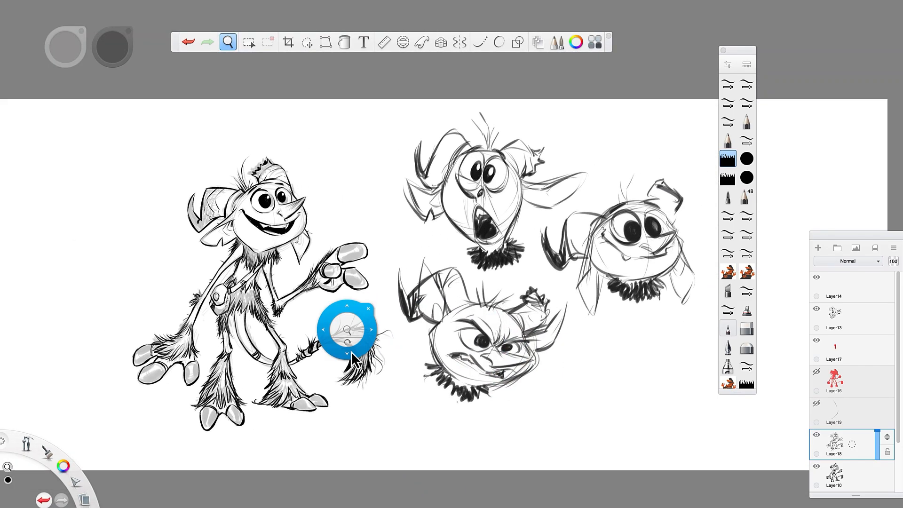
click(816, 467)
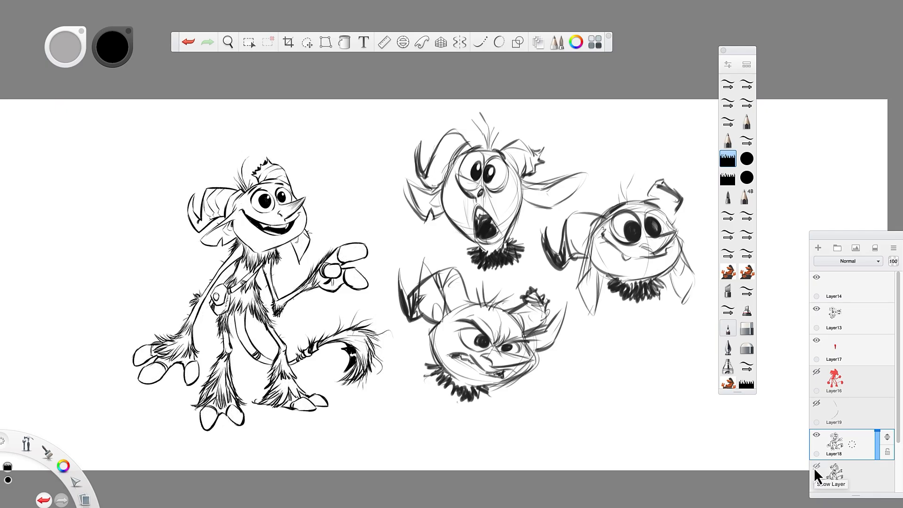
Thicken the neck fur beneath the chin with dense black strokes, and darken the shoulder edge below the ear.
key(space)
drag(276, 253, 324, 238)
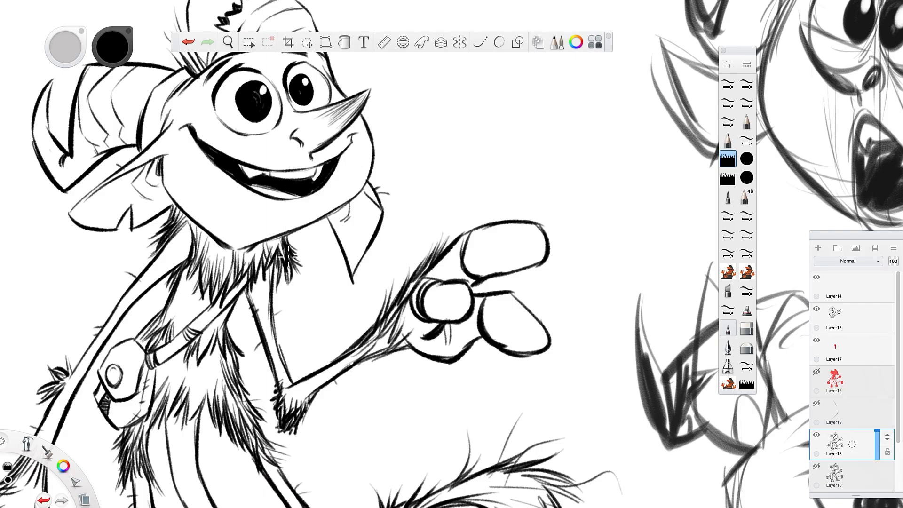
mouse_move(284, 241)
mouse_down()
mouse_move(263, 245)
mouse_move(253, 269)
mouse_move(278, 239)
mouse_move(262, 281)
mouse_move(275, 242)
mouse_move(263, 266)
mouse_move(265, 239)
mouse_move(251, 270)
mouse_move(258, 247)
mouse_move(240, 263)
mouse_move(254, 248)
mouse_move(231, 252)
mouse_move(281, 240)
mouse_move(287, 250)
mouse_move(274, 287)
mouse_up()
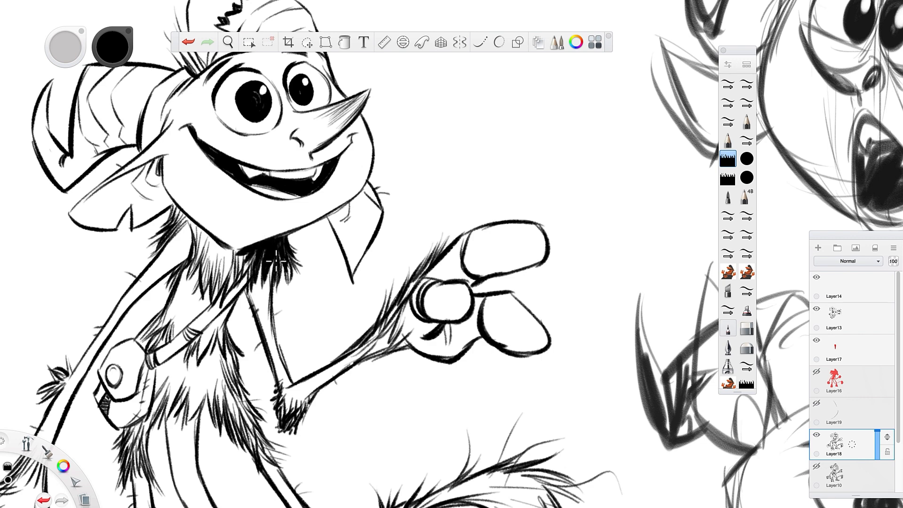
drag(288, 253, 277, 287)
drag(249, 254, 240, 292)
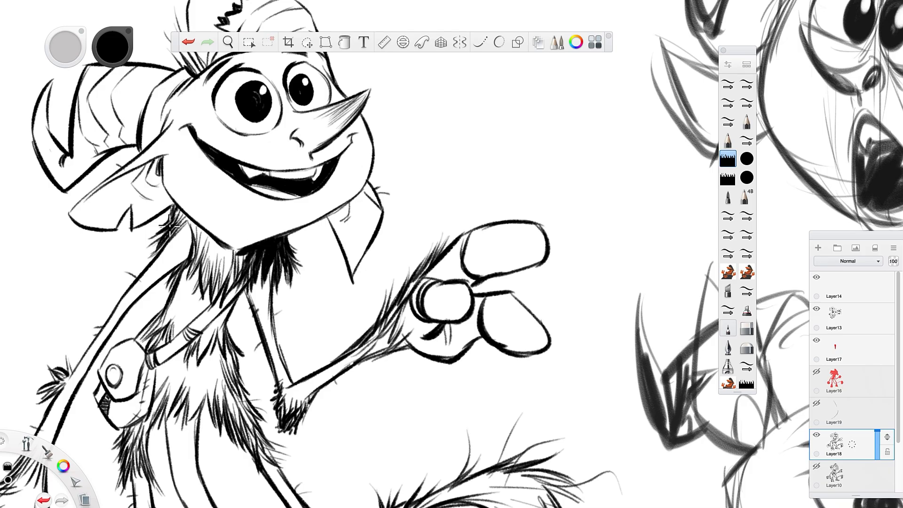
drag(185, 216, 170, 235)
Add short fur strokes across the belly below the shoulder strap and darken the tuft at the raised arm's elbow.
drag(227, 345, 238, 369)
mouse_move(223, 331)
mouse_down()
mouse_move(231, 368)
mouse_move(210, 362)
mouse_up()
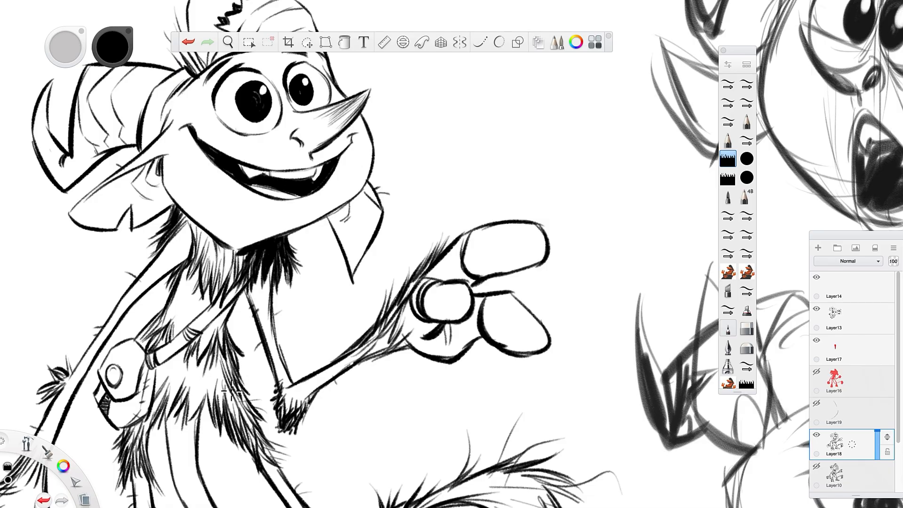
drag(232, 391, 241, 424)
mouse_move(238, 394)
mouse_down()
mouse_move(259, 427)
mouse_move(277, 416)
mouse_up()
drag(284, 402, 280, 416)
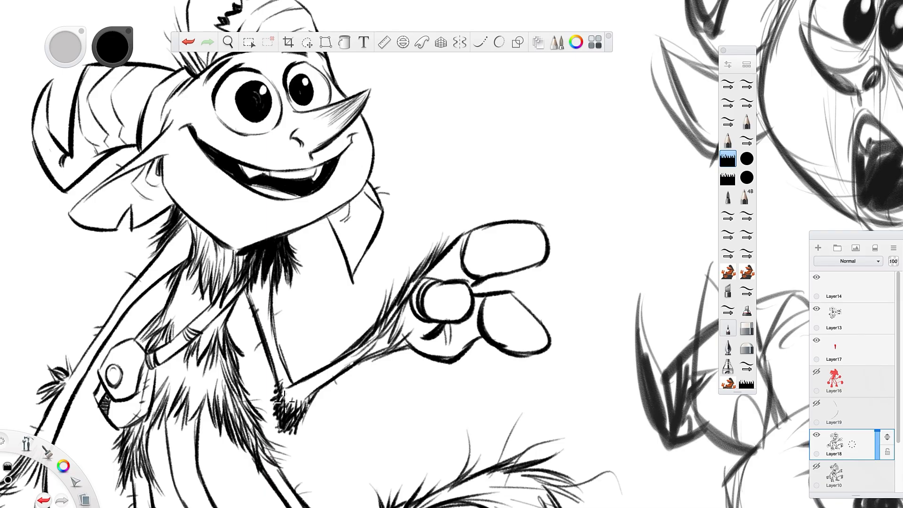
Fill the chest fur from under the chin down to the strap with solid black, pointed strokes.
key(space)
drag(339, 307, 299, 318)
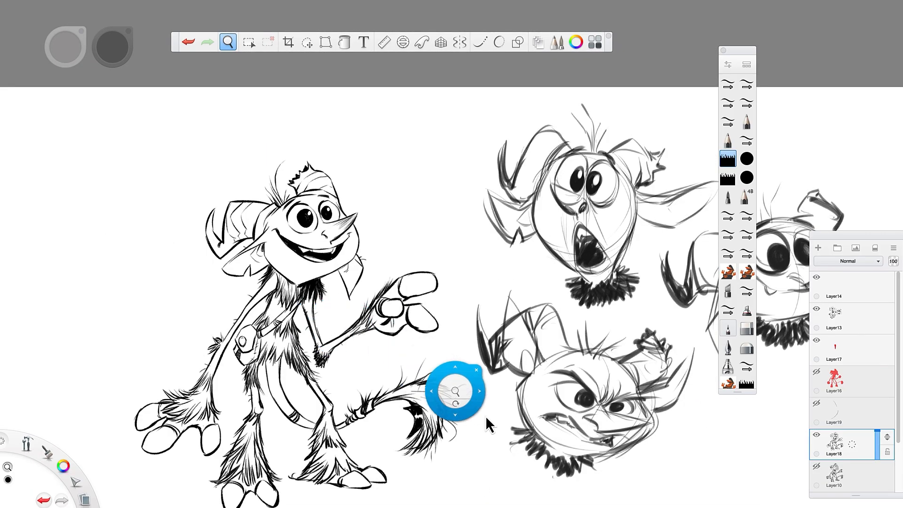
mouse_move(485, 415)
mouse_down()
mouse_move(460, 377)
mouse_move(507, 387)
mouse_up()
drag(353, 239, 418, 163)
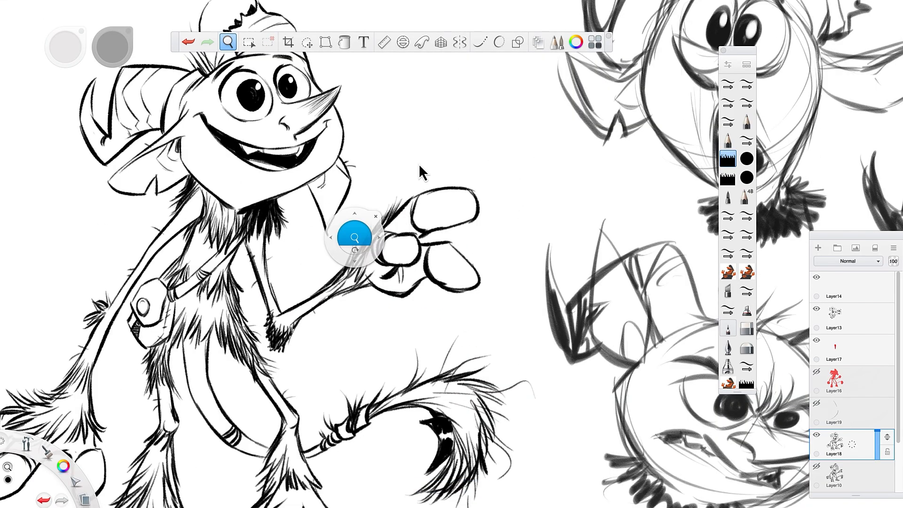
mouse_move(246, 221)
mouse_down()
mouse_move(271, 265)
mouse_move(312, 234)
mouse_up()
mouse_move(267, 265)
mouse_down()
mouse_move(254, 317)
mouse_move(253, 276)
mouse_move(255, 297)
mouse_move(265, 275)
mouse_move(253, 307)
mouse_move(252, 257)
mouse_move(255, 271)
mouse_move(235, 320)
mouse_up()
drag(251, 279, 228, 341)
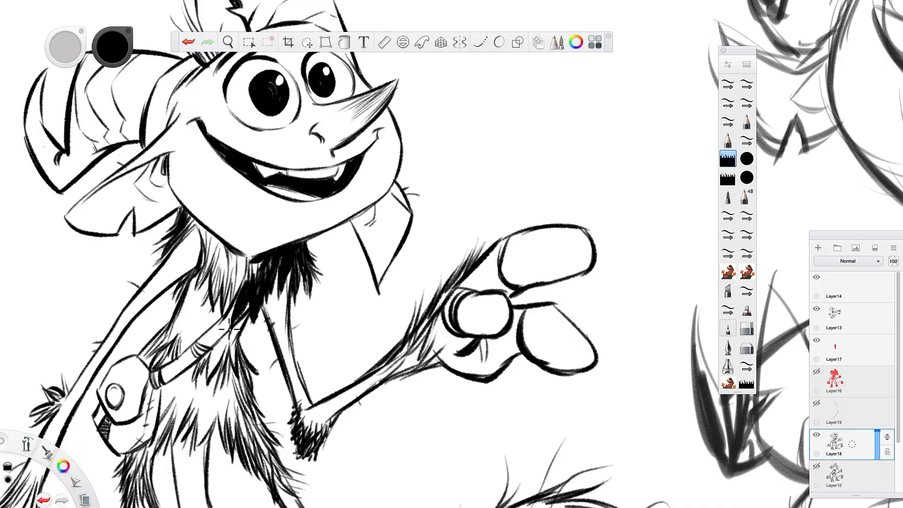
drag(239, 306, 228, 340)
mouse_move(240, 275)
mouse_down()
mouse_move(214, 328)
mouse_move(240, 268)
mouse_move(251, 294)
mouse_move(234, 332)
mouse_move(254, 252)
mouse_move(242, 256)
mouse_move(257, 264)
mouse_move(251, 256)
mouse_move(234, 262)
mouse_move(232, 290)
mouse_up()
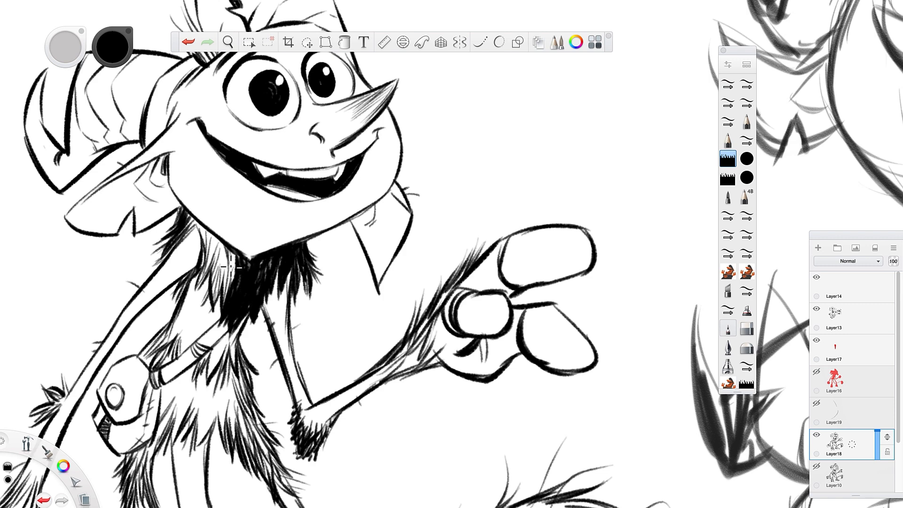
Extend the black fur across both sides of the neck, and add fur strokes at the shoulder and beside the pouch.
drag(235, 249, 219, 275)
mouse_move(223, 232)
mouse_down()
mouse_move(195, 215)
mouse_move(216, 237)
mouse_move(212, 298)
mouse_move(214, 261)
mouse_move(202, 301)
mouse_up()
mouse_move(219, 270)
mouse_down()
mouse_move(212, 313)
mouse_move(225, 283)
mouse_move(248, 328)
mouse_up()
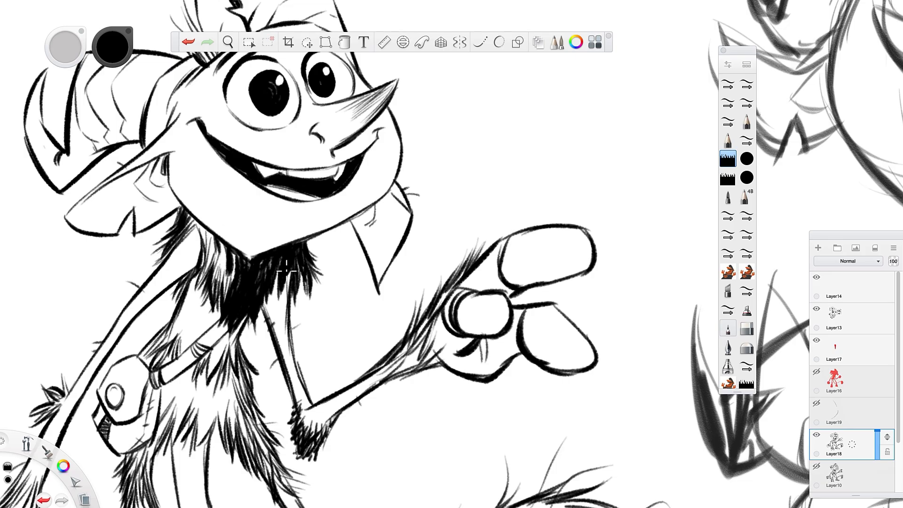
mouse_move(280, 267)
mouse_down()
mouse_move(272, 296)
mouse_move(290, 298)
mouse_move(293, 314)
mouse_up()
mouse_move(177, 245)
mouse_down()
mouse_move(161, 267)
mouse_move(171, 310)
mouse_up()
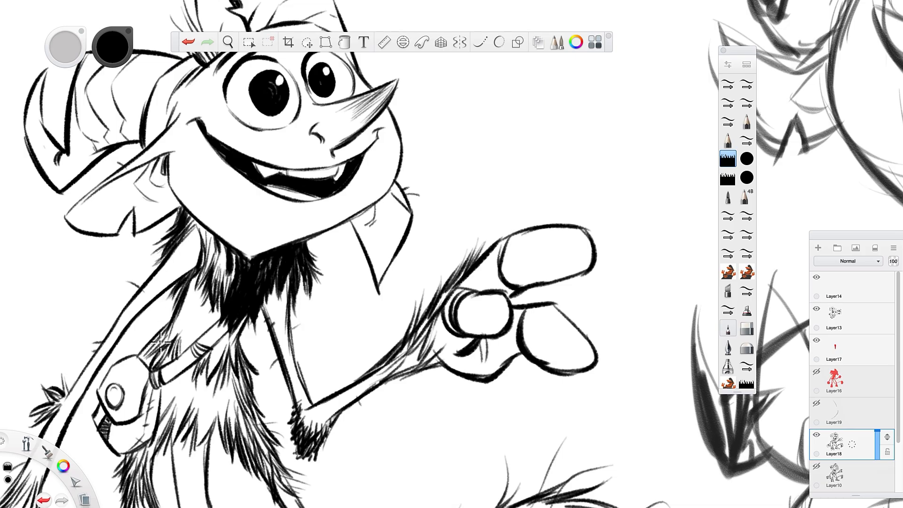
drag(163, 346, 162, 423)
drag(162, 394, 164, 434)
Darken the remaining gaps in the neck fur directly along the underside of the chin.
key(space)
drag(371, 323, 429, 380)
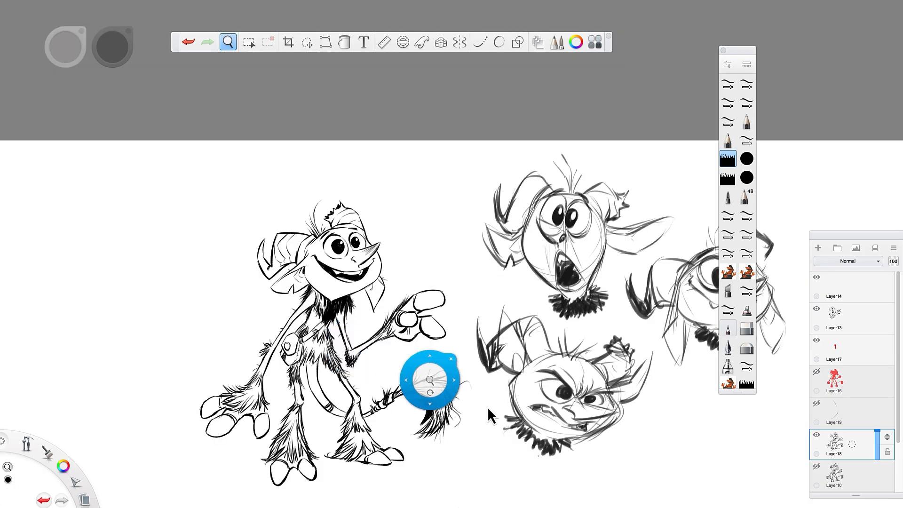
mouse_move(541, 444)
mouse_down()
mouse_move(507, 394)
mouse_move(510, 412)
mouse_up()
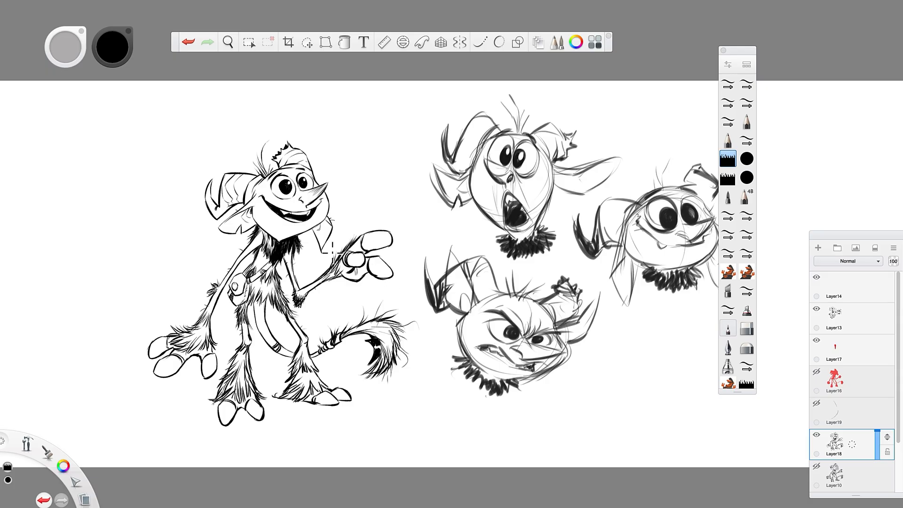
key(space)
drag(325, 231, 380, 223)
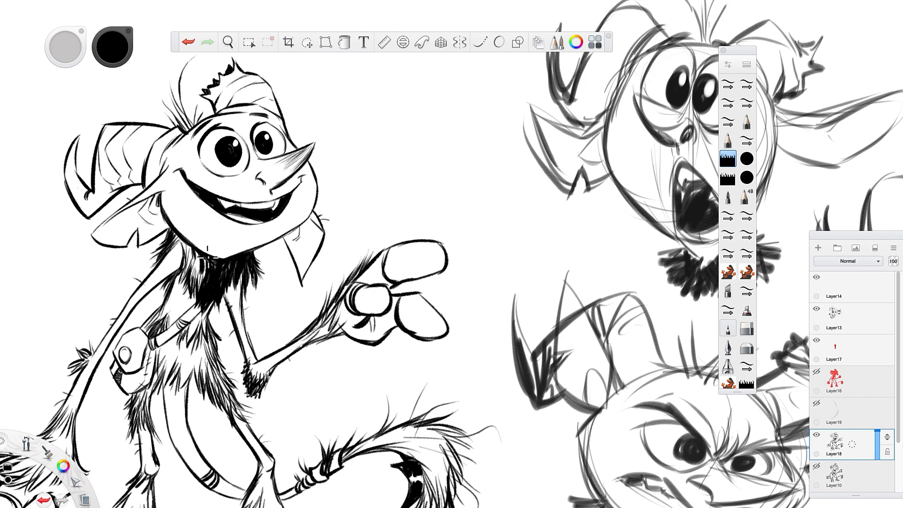
drag(208, 257, 246, 255)
Lasso the creature's head with its horns and ears and scale it down slightly on the body.
key(space)
mouse_move(355, 276)
mouse_down()
mouse_move(399, 320)
mouse_move(504, 272)
mouse_up()
drag(532, 243, 530, 294)
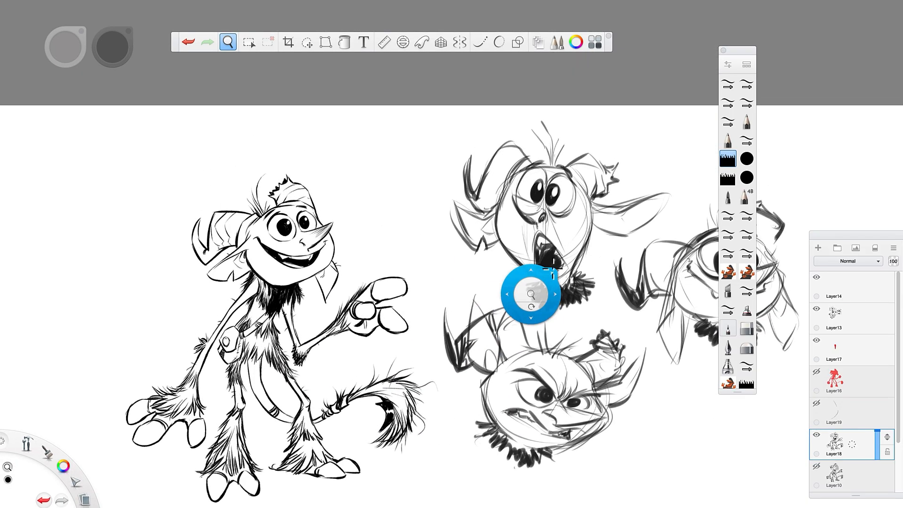
click(307, 43)
mouse_move(332, 160)
mouse_down()
mouse_move(206, 156)
mouse_move(173, 285)
mouse_move(214, 310)
mouse_move(259, 272)
mouse_move(302, 282)
mouse_move(331, 313)
mouse_move(354, 225)
mouse_move(338, 186)
mouse_move(344, 204)
mouse_up()
drag(328, 295, 324, 294)
drag(318, 354, 319, 358)
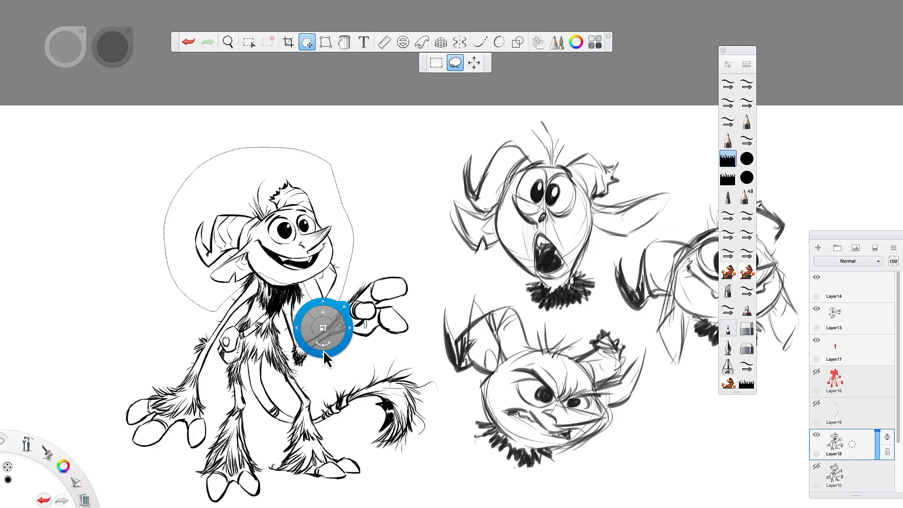
click(353, 297)
Deselect the head, thicken the jawline and fill the gap below it with black fur down to the neck.
key(space)
drag(323, 280, 354, 264)
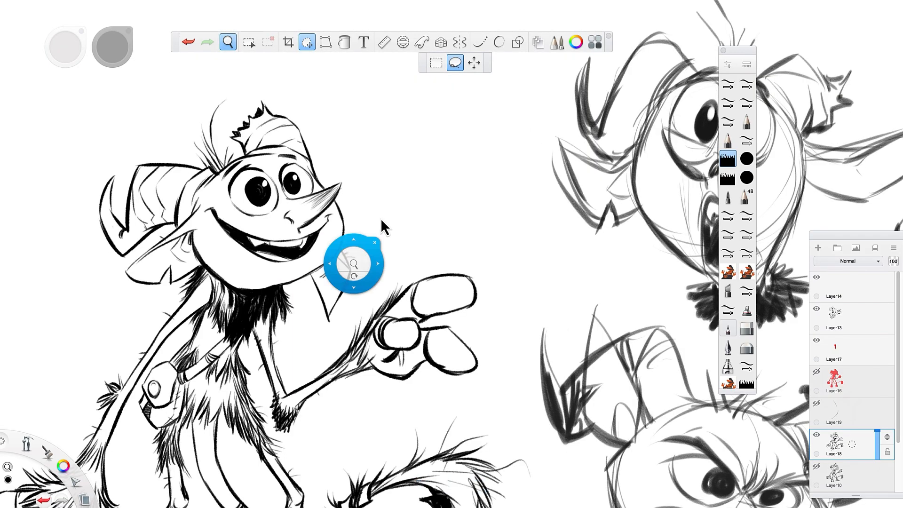
click(308, 43)
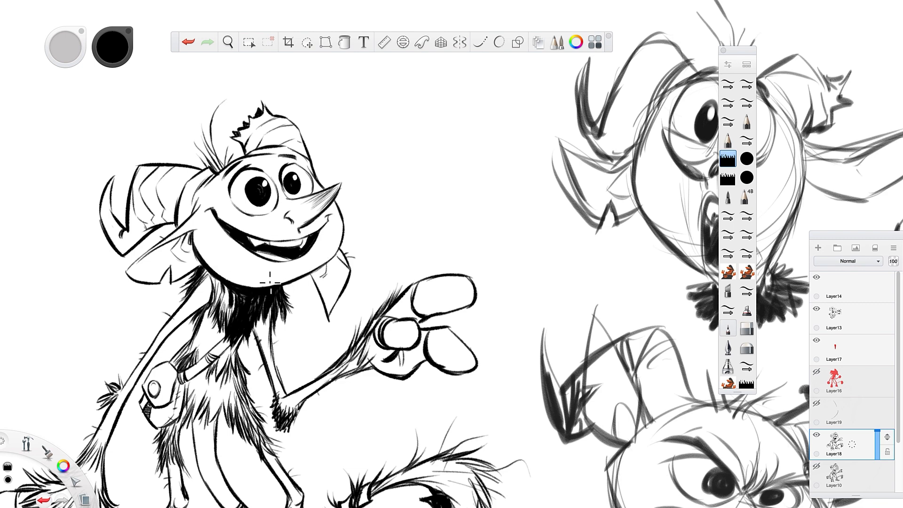
mouse_move(201, 255)
mouse_down()
mouse_move(249, 288)
mouse_move(240, 285)
mouse_move(272, 288)
mouse_up()
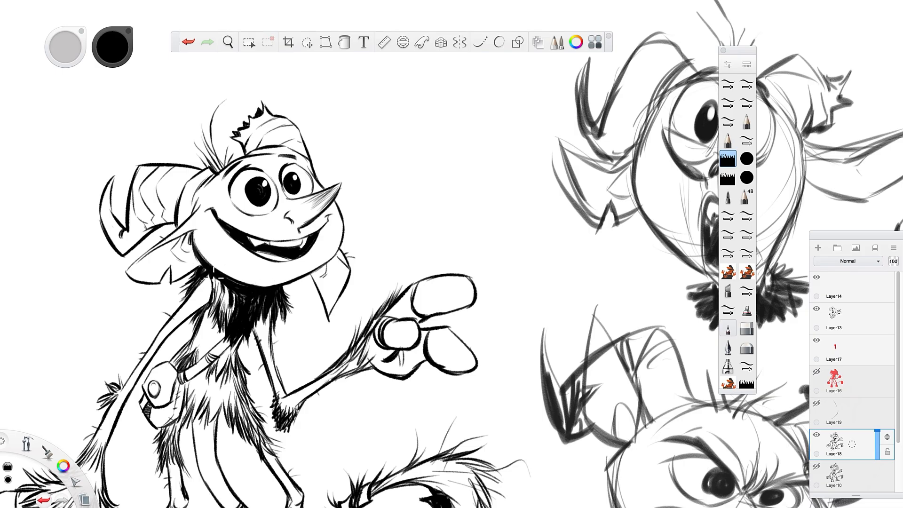
mouse_move(229, 287)
mouse_down()
mouse_move(235, 308)
mouse_move(208, 289)
mouse_move(230, 319)
mouse_move(223, 309)
mouse_up()
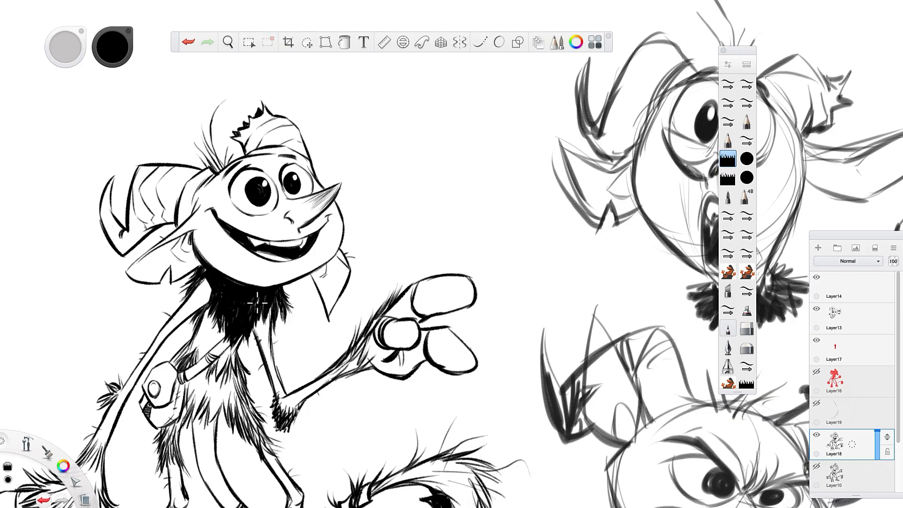
mouse_move(210, 322)
mouse_down()
mouse_move(211, 314)
mouse_move(195, 321)
mouse_move(183, 294)
mouse_up()
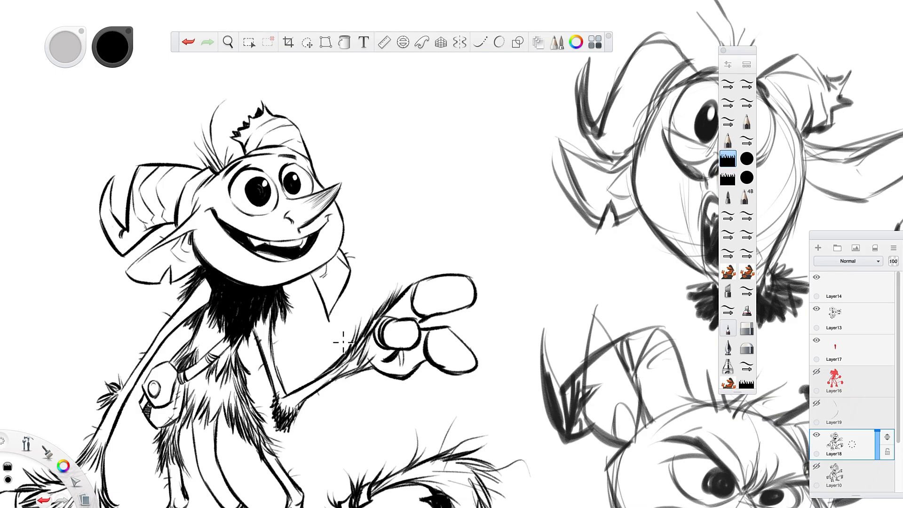
Build up a dark, spiky hair tuft on top of the head between the two horns.
key(space)
drag(365, 288, 348, 304)
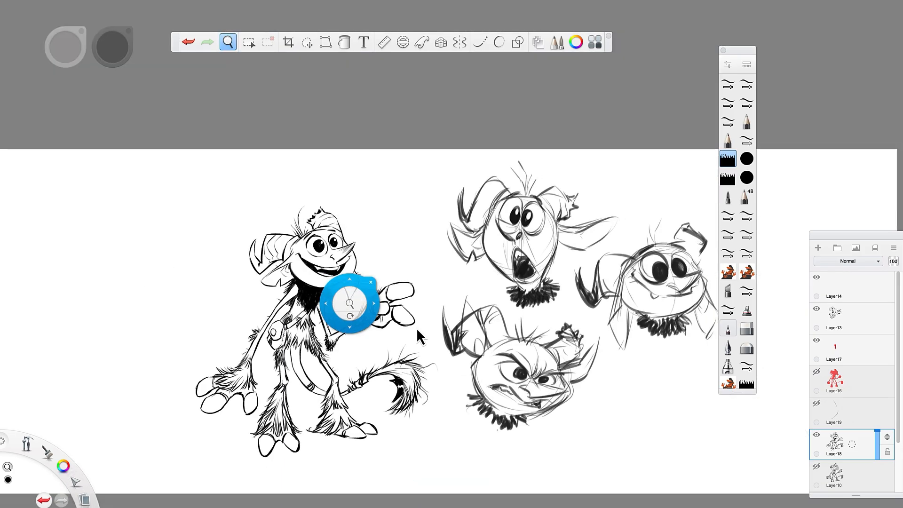
drag(497, 446, 472, 411)
key(space)
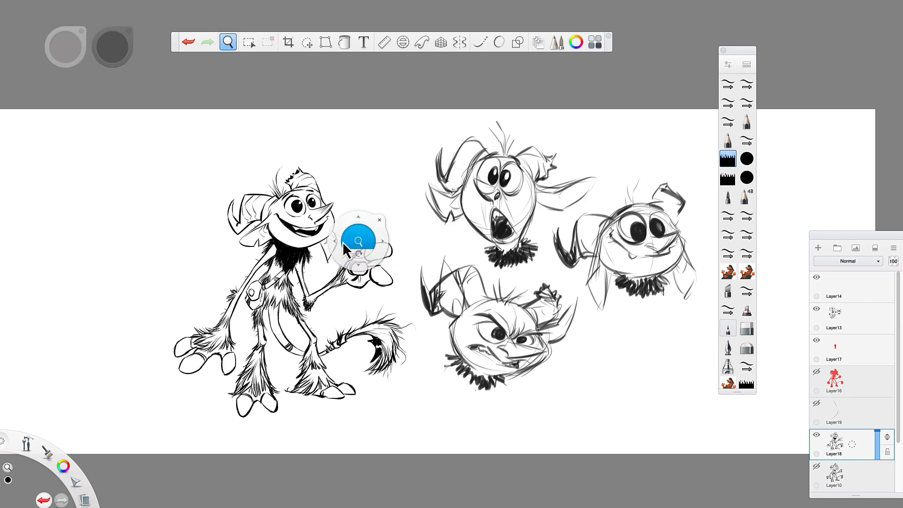
mouse_move(349, 236)
mouse_down()
mouse_move(377, 231)
mouse_move(412, 153)
mouse_move(486, 251)
mouse_up()
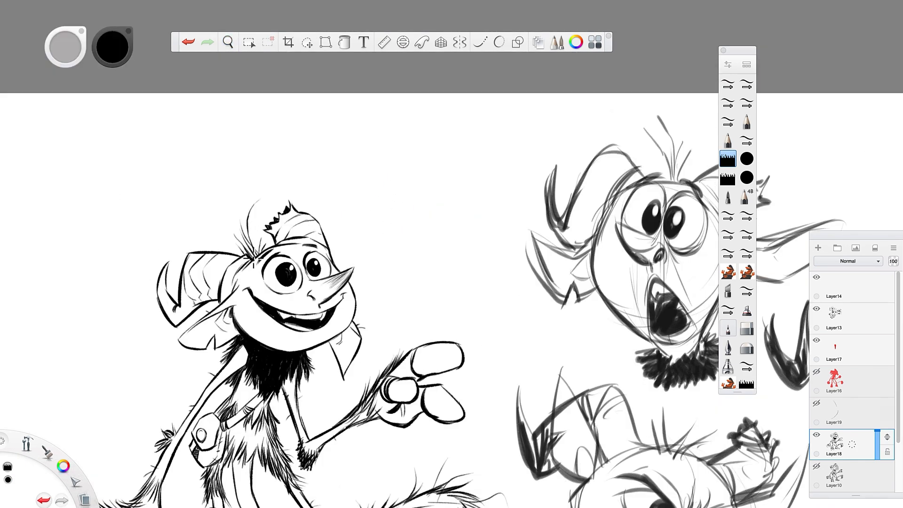
mouse_move(247, 248)
mouse_down()
mouse_move(255, 259)
mouse_move(232, 243)
mouse_move(253, 216)
mouse_up()
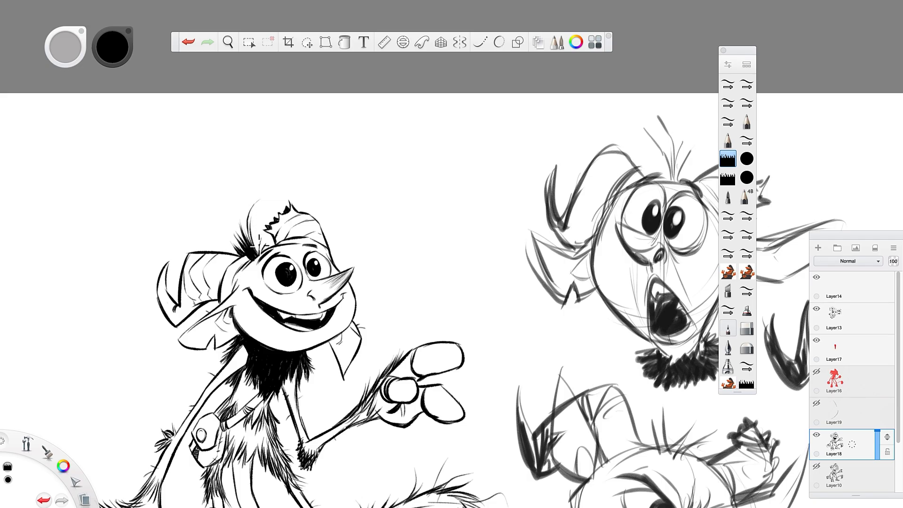
drag(259, 257, 258, 234)
mouse_move(258, 258)
mouse_down()
mouse_move(267, 238)
mouse_move(248, 233)
mouse_up()
drag(257, 244, 255, 227)
Extend the black shading inside the tail's curl with heavy fur strokes toward the tip.
key(space)
drag(358, 349, 405, 324)
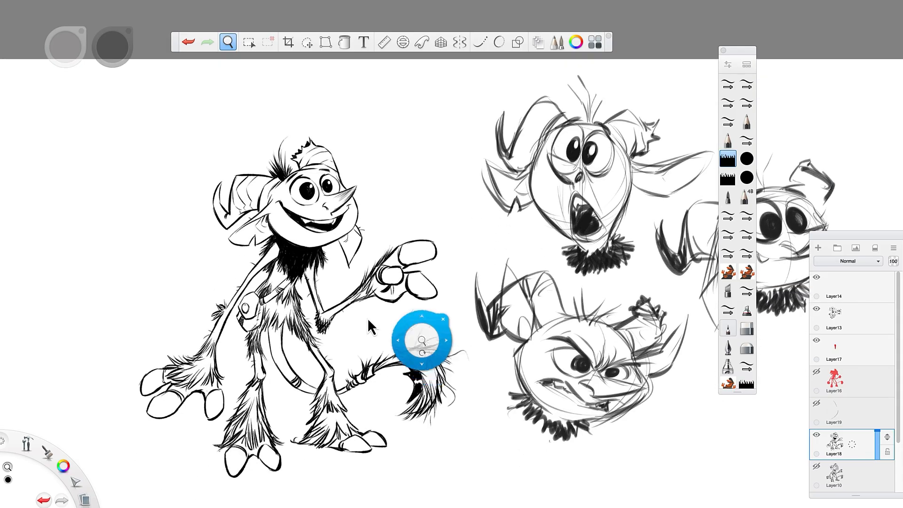
click(321, 317)
drag(325, 314, 495, 374)
drag(486, 399, 413, 369)
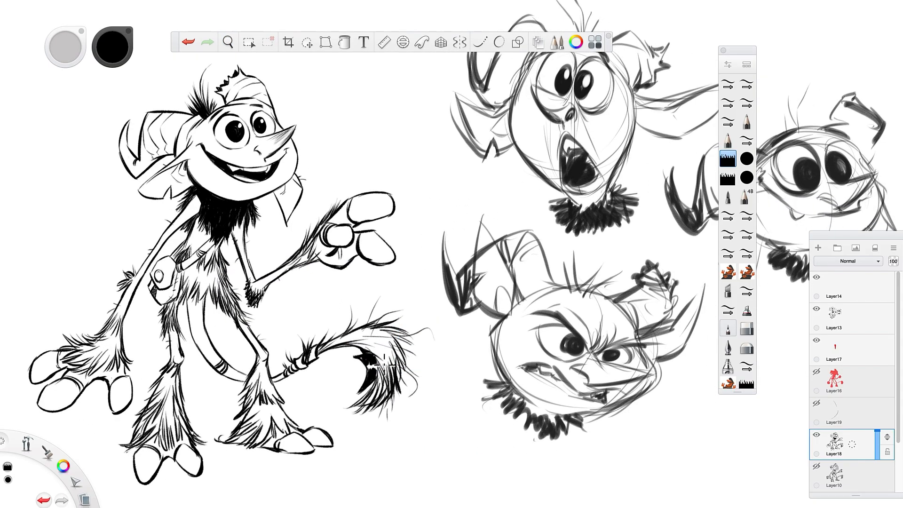
mouse_move(387, 379)
mouse_down()
mouse_move(376, 407)
mouse_move(338, 419)
mouse_up()
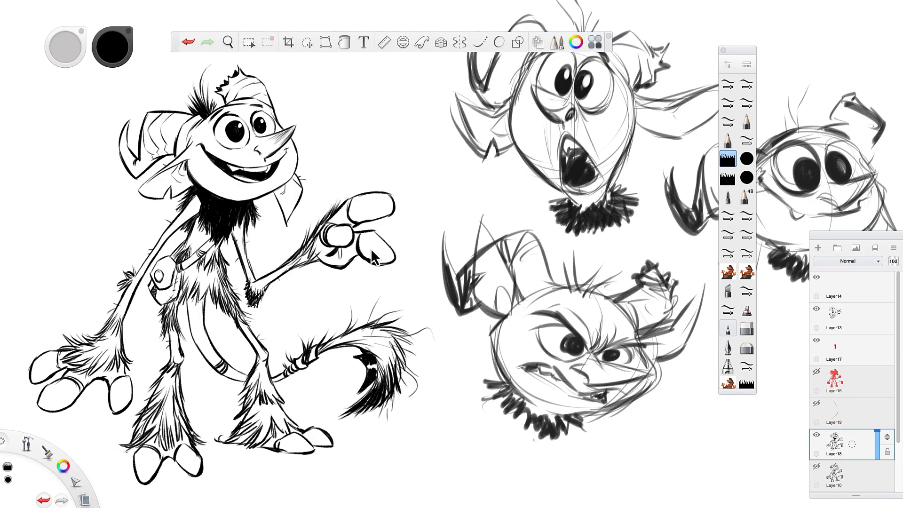
Fill both pupils with solid black and refine the small white highlights in the eyes.
key(space)
drag(399, 253, 389, 280)
drag(432, 404, 424, 403)
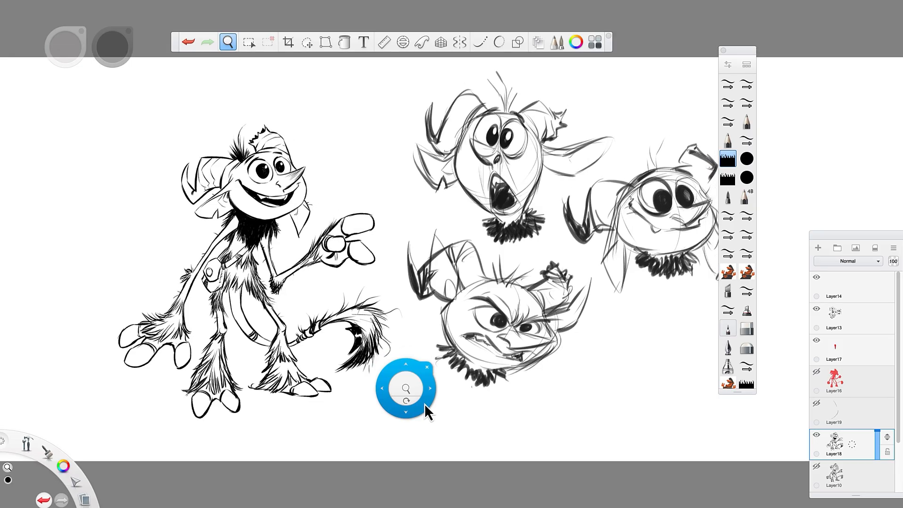
drag(578, 418, 567, 418)
drag(550, 387, 566, 415)
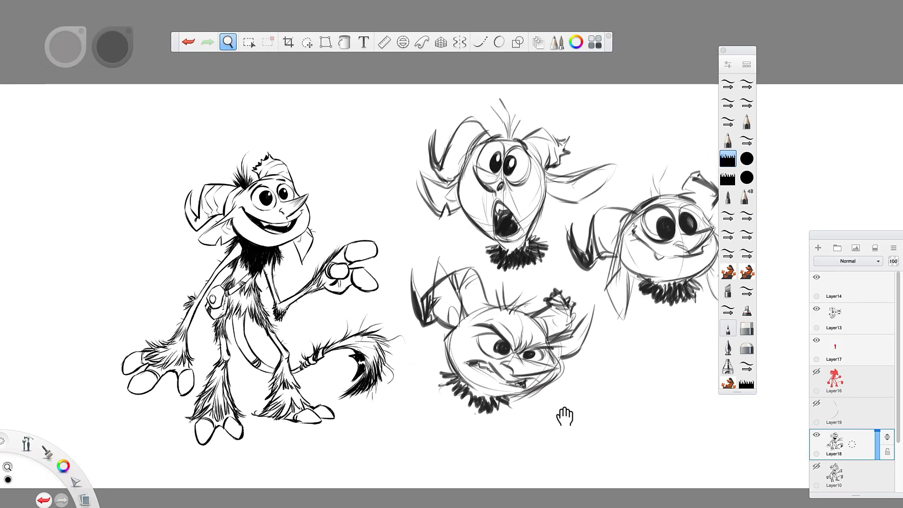
drag(282, 210, 366, 164)
mouse_move(412, 126)
mouse_down()
mouse_move(436, 200)
mouse_move(430, 219)
mouse_up()
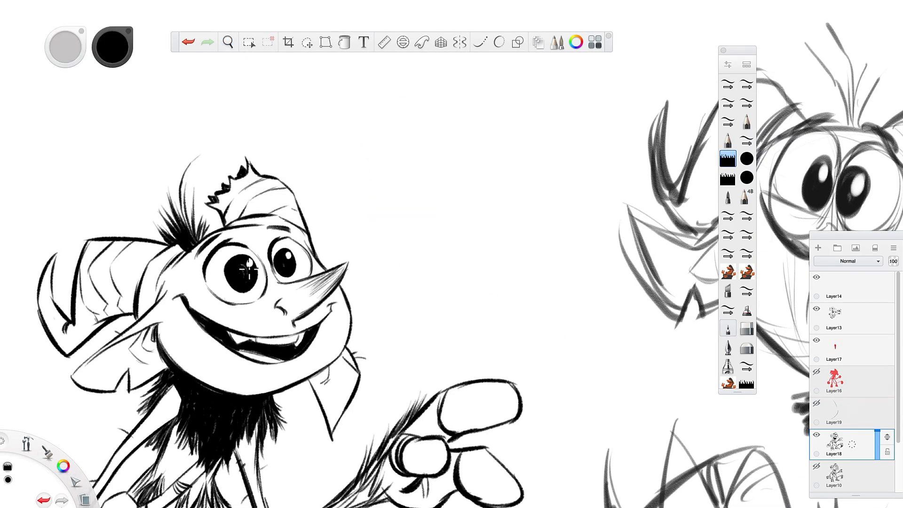
mouse_move(229, 263)
mouse_down()
mouse_move(221, 278)
mouse_move(231, 288)
mouse_move(253, 284)
mouse_move(228, 285)
mouse_move(225, 269)
mouse_move(237, 257)
mouse_move(252, 258)
mouse_move(262, 273)
mouse_move(254, 286)
mouse_move(270, 274)
mouse_move(274, 250)
mouse_move(294, 244)
mouse_move(296, 277)
mouse_move(281, 284)
mouse_move(268, 273)
mouse_move(290, 248)
mouse_up()
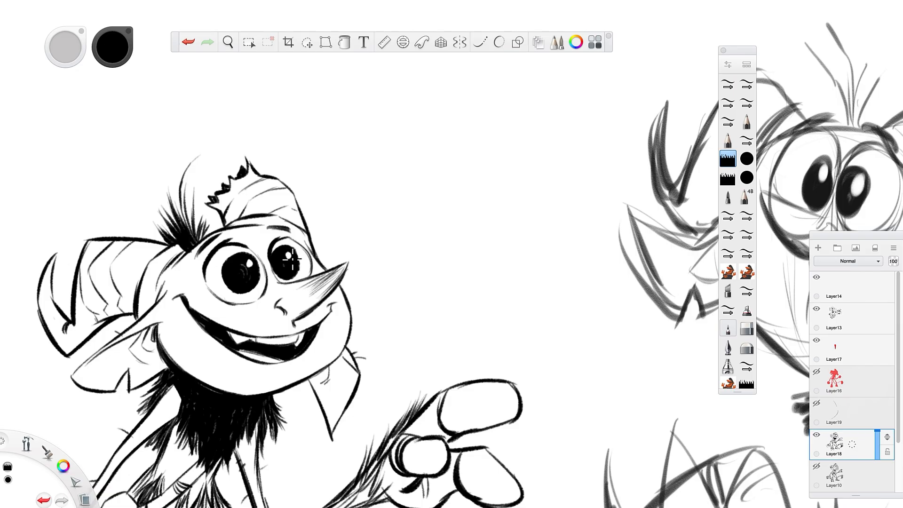
alt+click(319, 231)
drag(250, 264, 253, 271)
alt+click(294, 261)
key(space)
drag(374, 282, 375, 251)
mouse_move(341, 322)
mouse_down()
mouse_move(461, 395)
mouse_move(448, 390)
mouse_up()
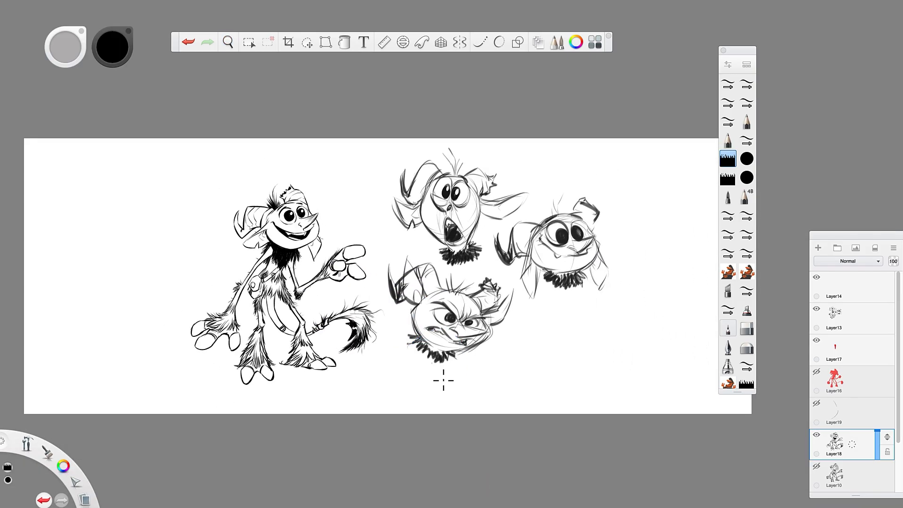